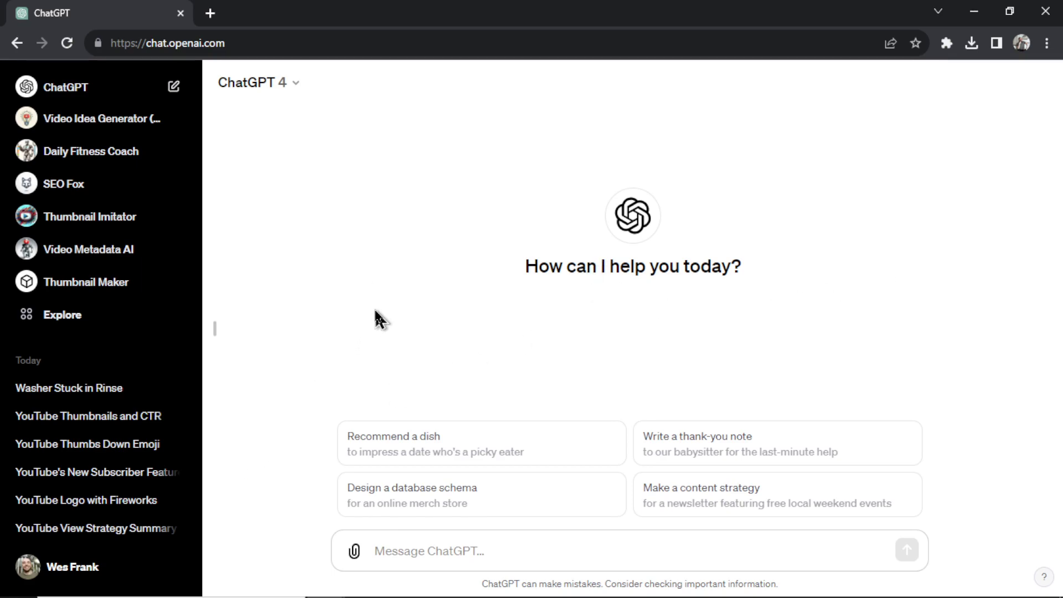
Step: Review the ChatGPT 4 model list, then close it without changing the model
left_click(288, 85)
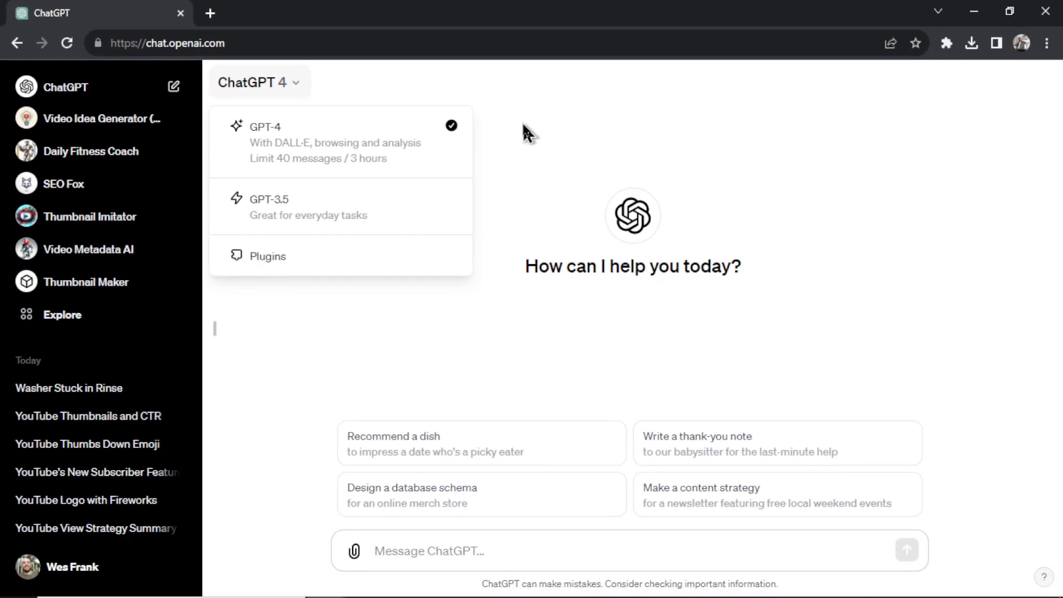
left_click(551, 111)
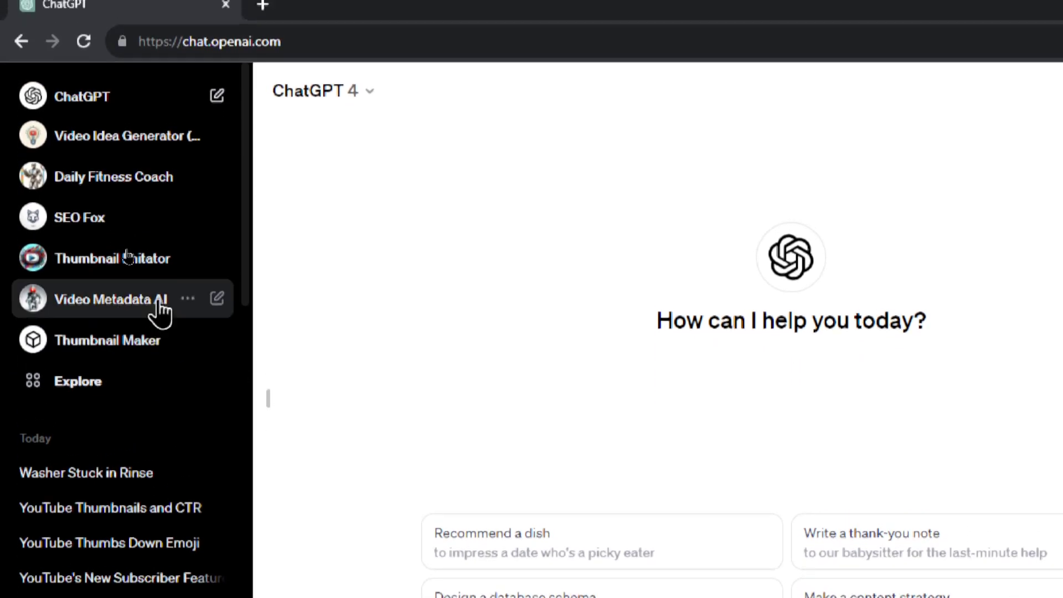
Step: Go to My GPTs and scroll through the list of custom GPTs
left_click(105, 326)
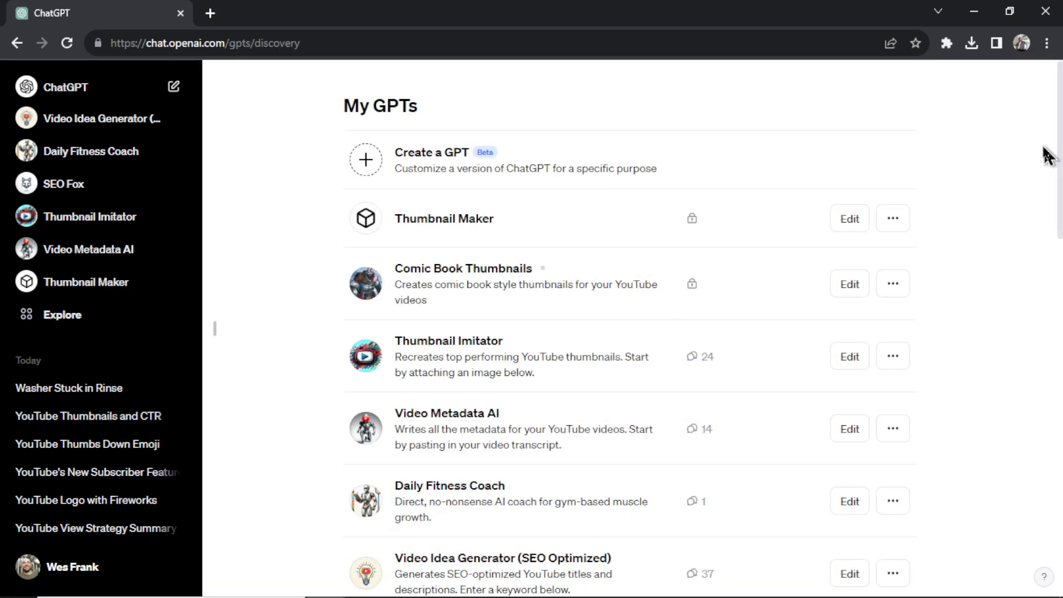
scroll(631, 327, "down", 4)
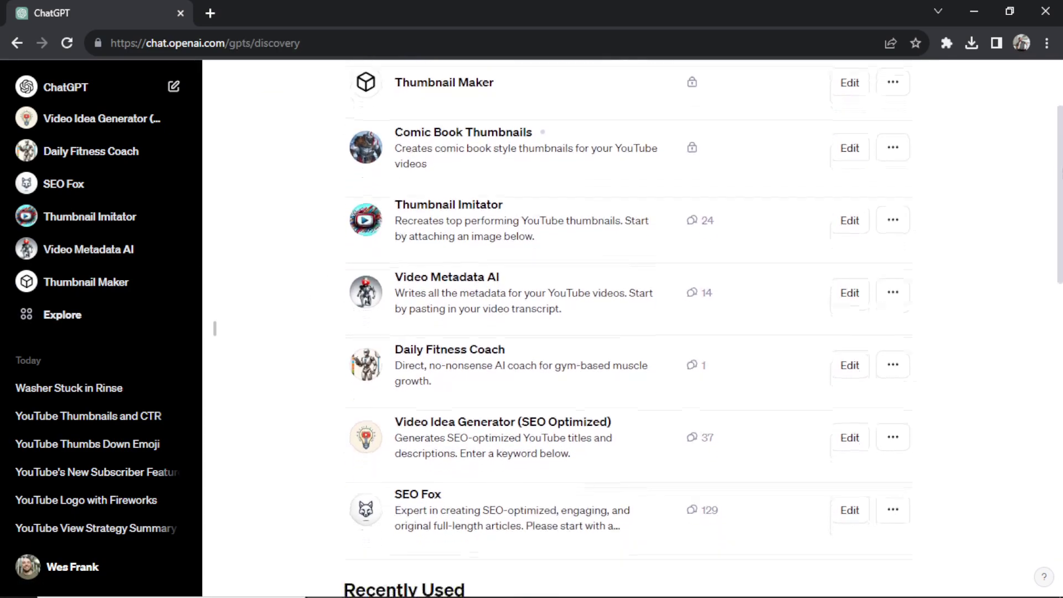
scroll(704, 329, "down", 1)
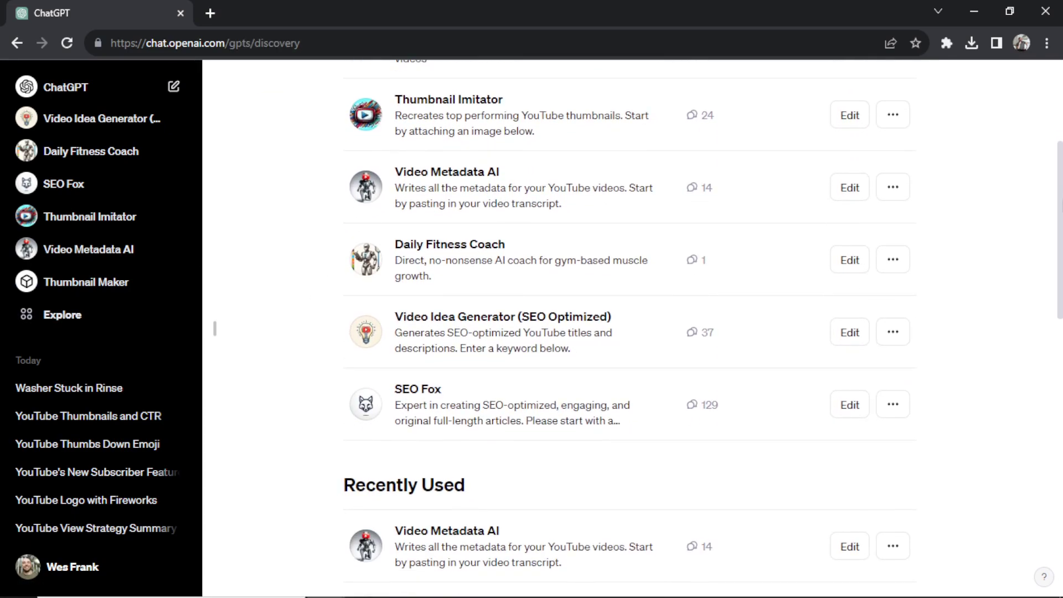
scroll(748, 331, "down", 11)
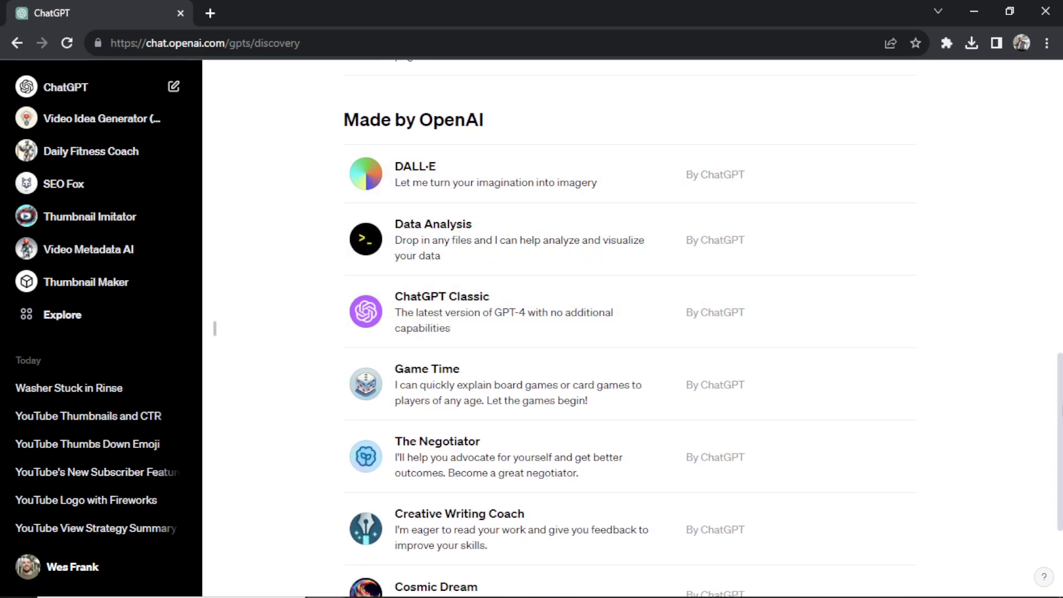
scroll(957, 454, "down", 3)
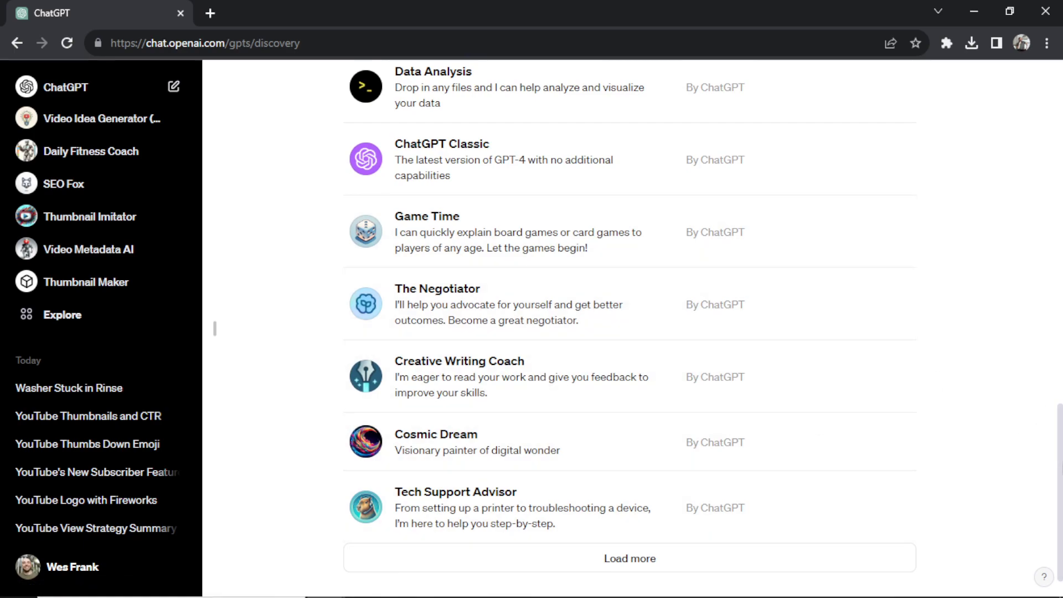
left_click_drag(1058, 466, 1058, 128)
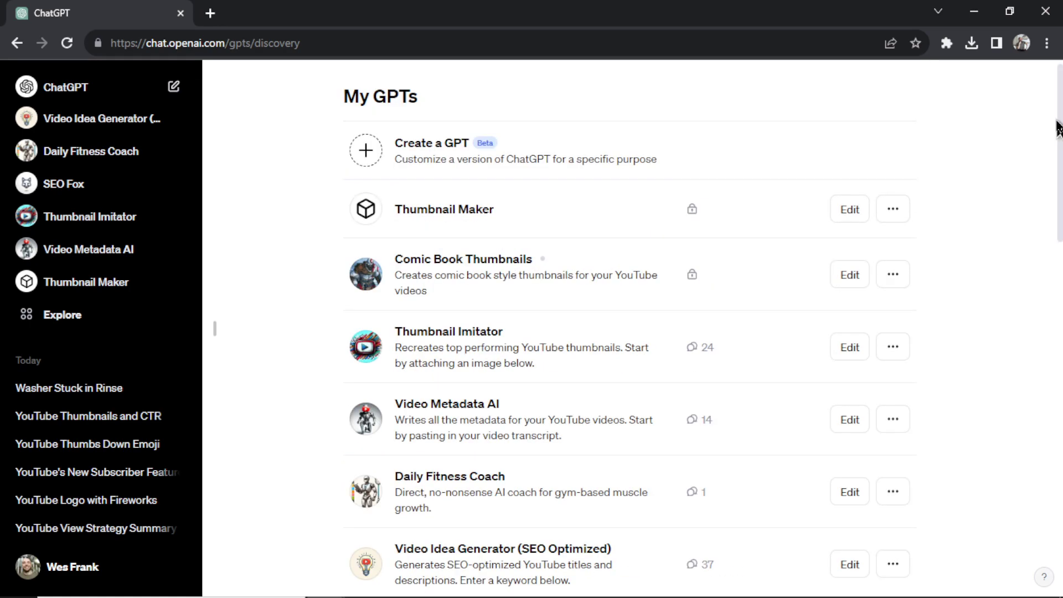
Step: Look over a new GPT's Configure form, including Name and Description, then return to My GPTs
left_click(521, 153)
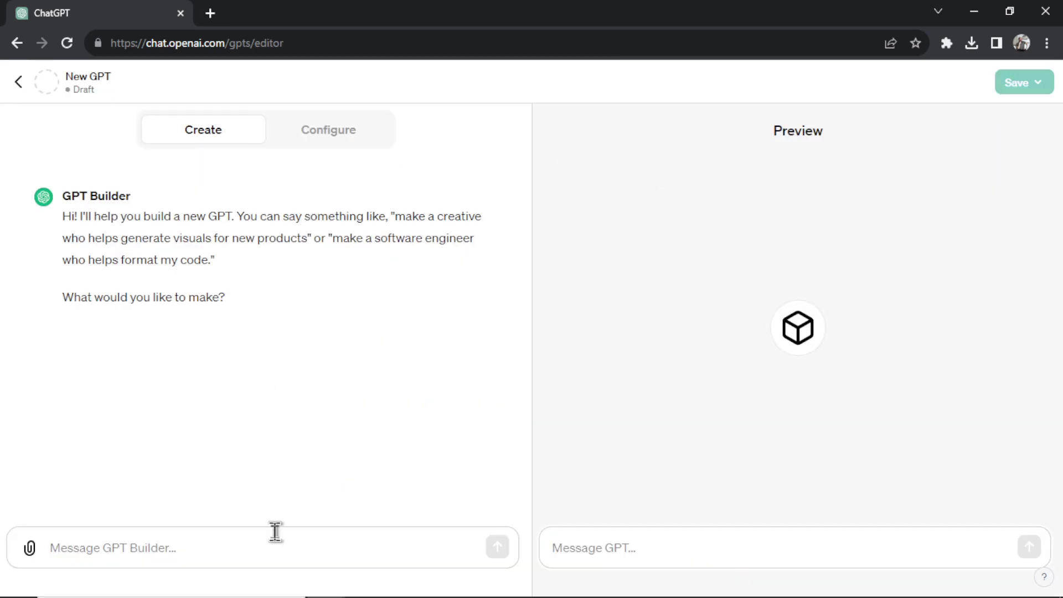
left_click(329, 134)
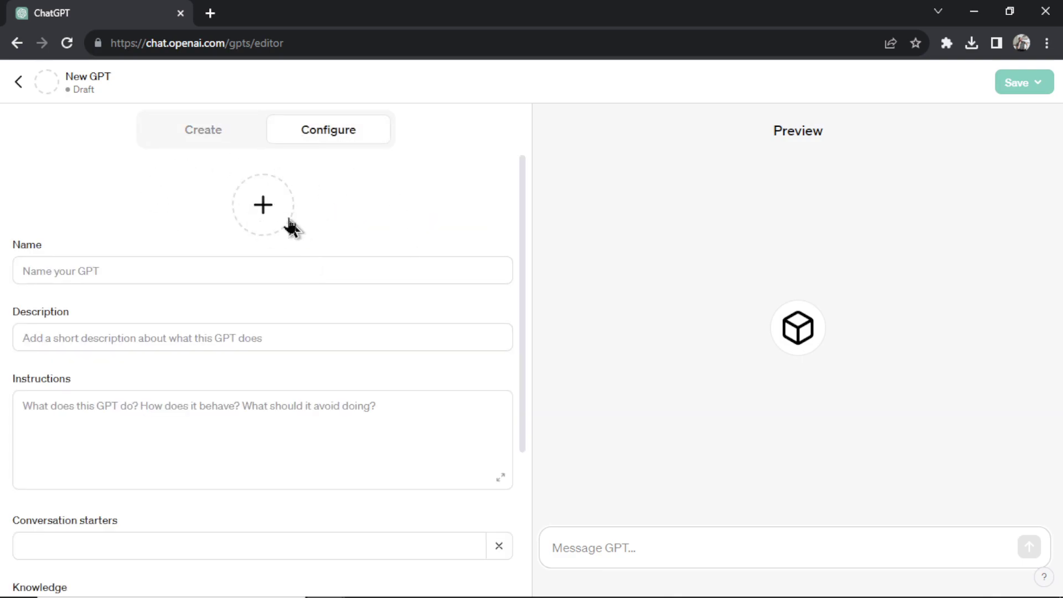
left_click(185, 272)
left_click(269, 332)
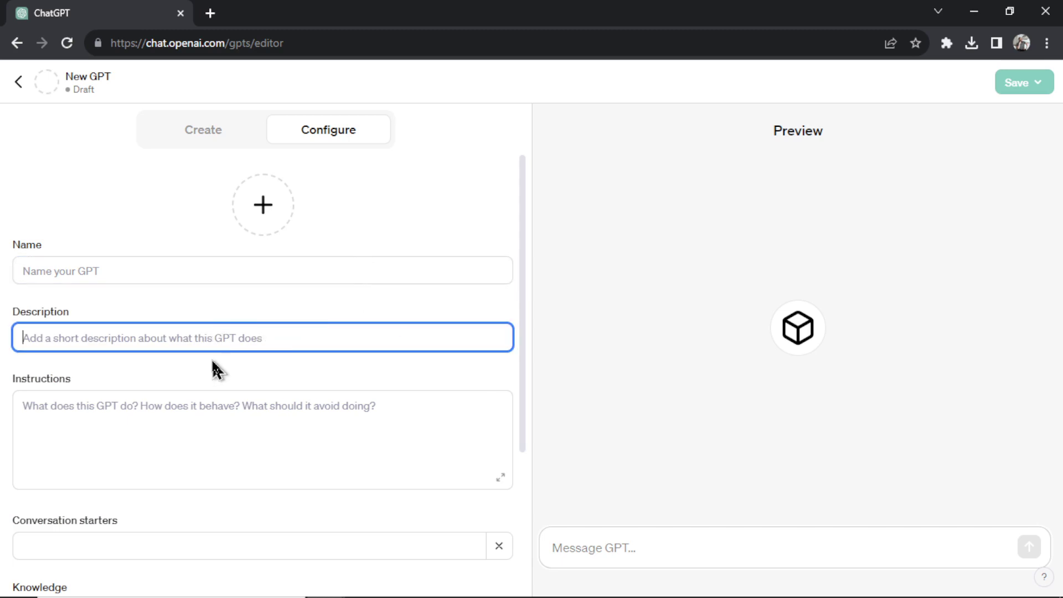
scroll(336, 328, "down", 2)
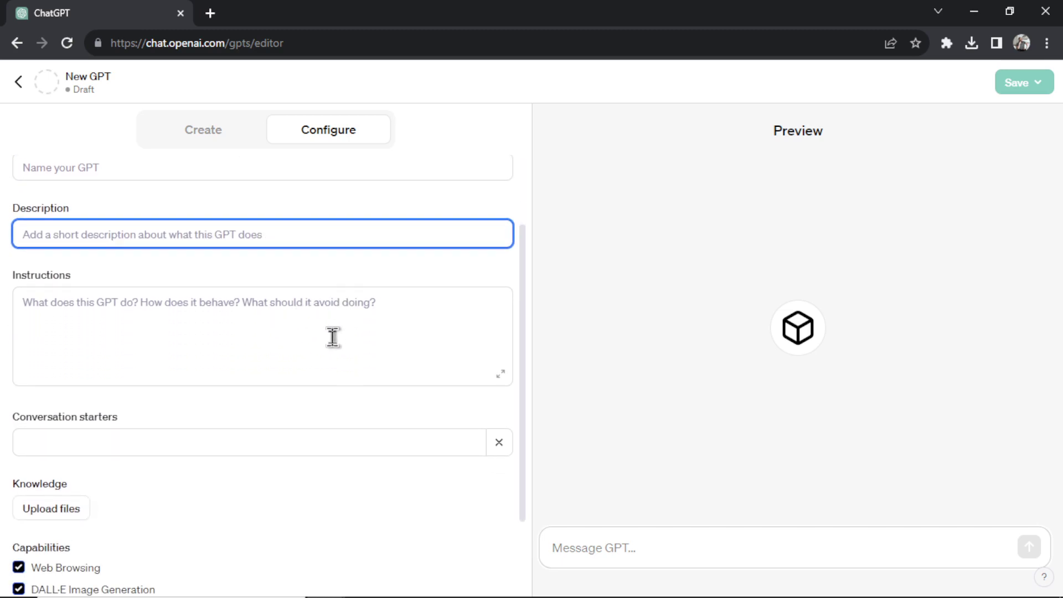
left_click(18, 83)
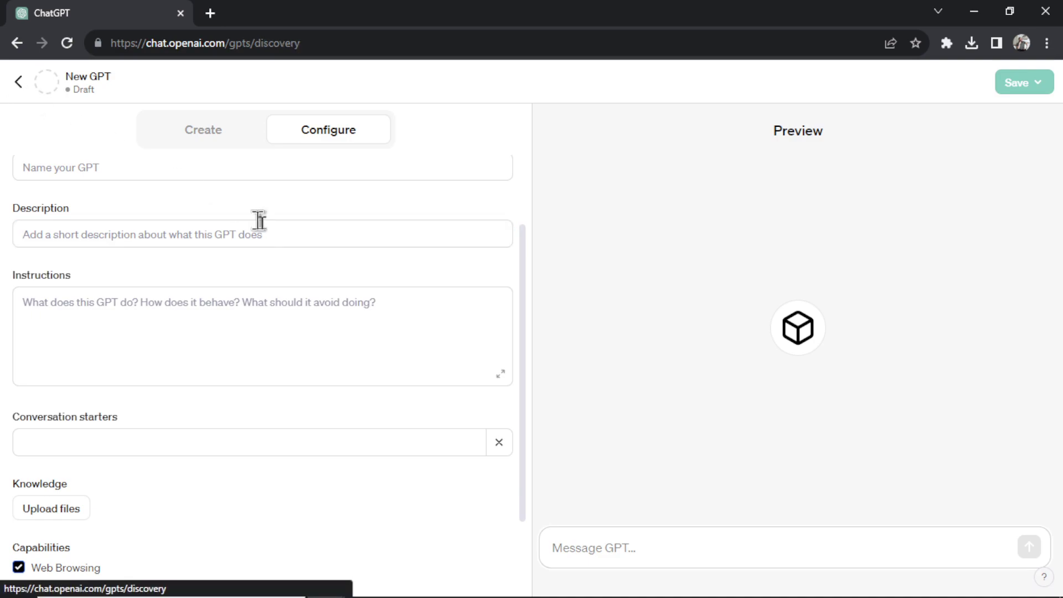
Step: Review the Custom instructions dialog and close it without saving
left_click(123, 571)
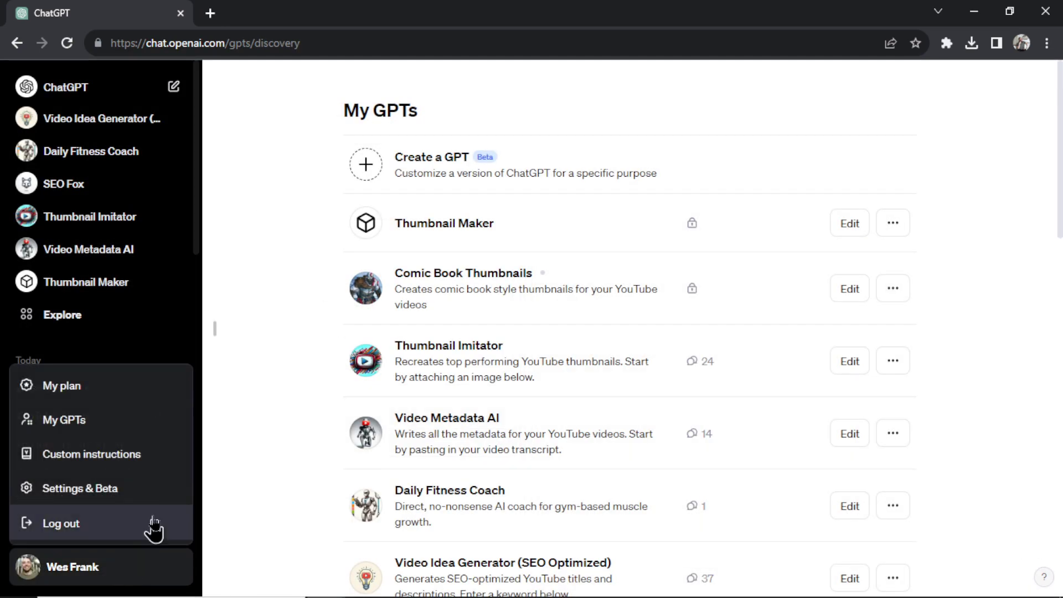
left_click(132, 466)
scroll(607, 265, "down", 3)
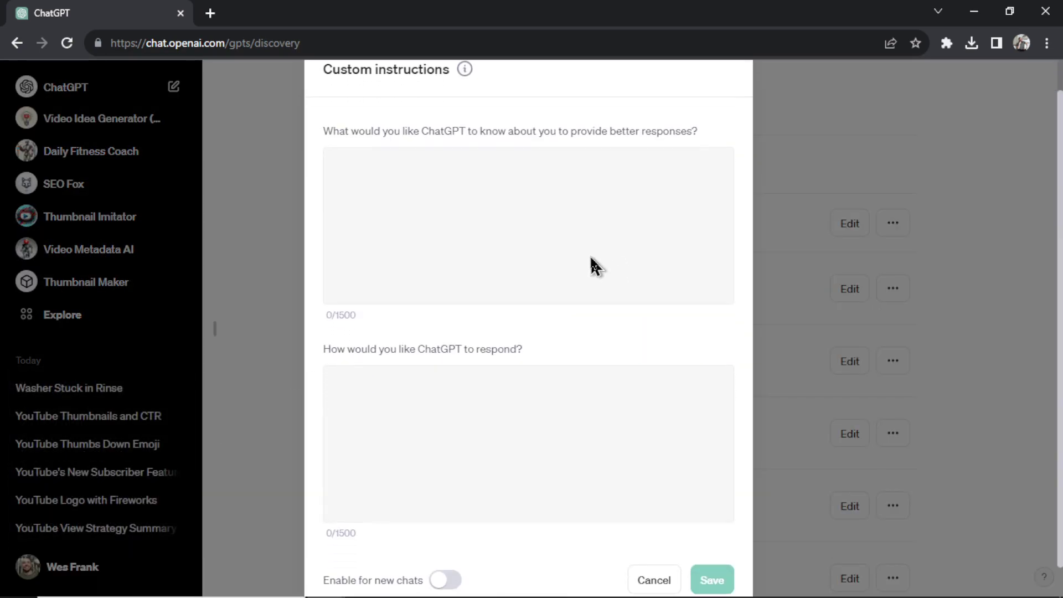
scroll(619, 468, "up", 3)
scroll(620, 354, "down", 1)
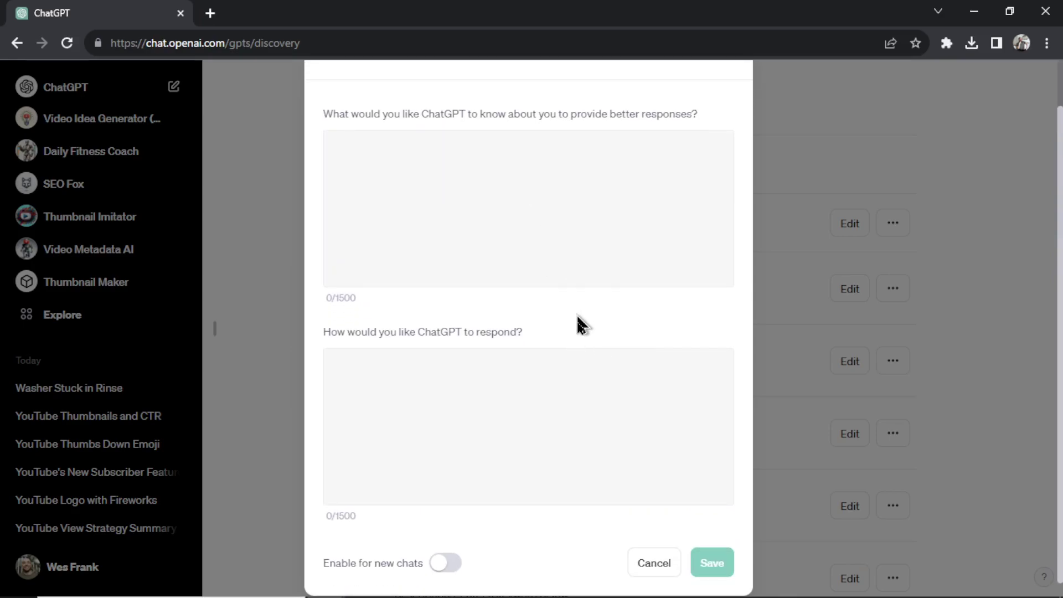
left_click(654, 563)
Step: Look at a new GPT's Configure Instructions field, then return to My GPTs
left_click(694, 166)
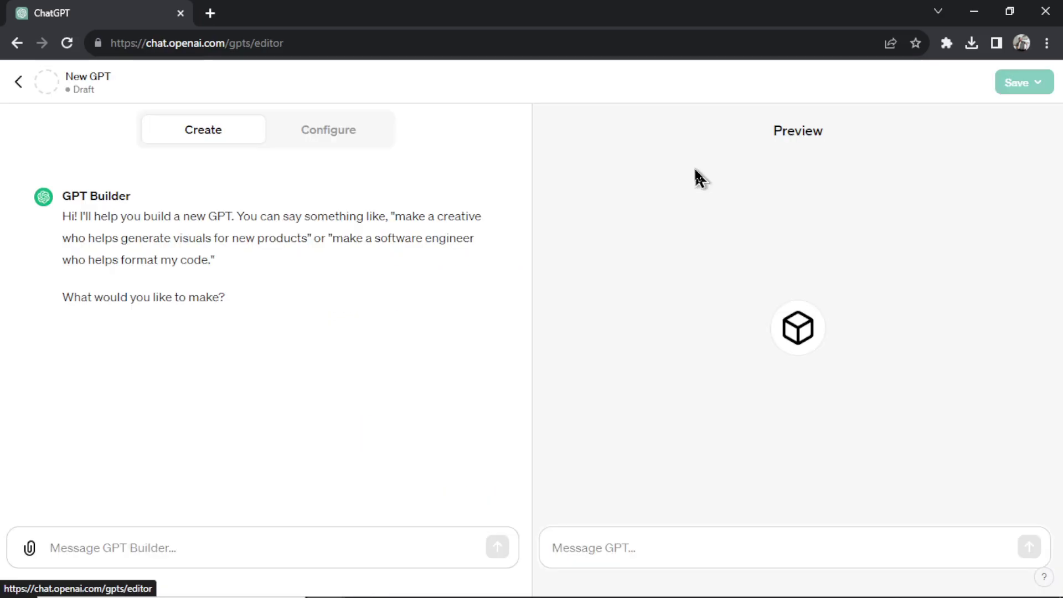
left_click(354, 130)
scroll(333, 250, "down", 2)
left_click(264, 316)
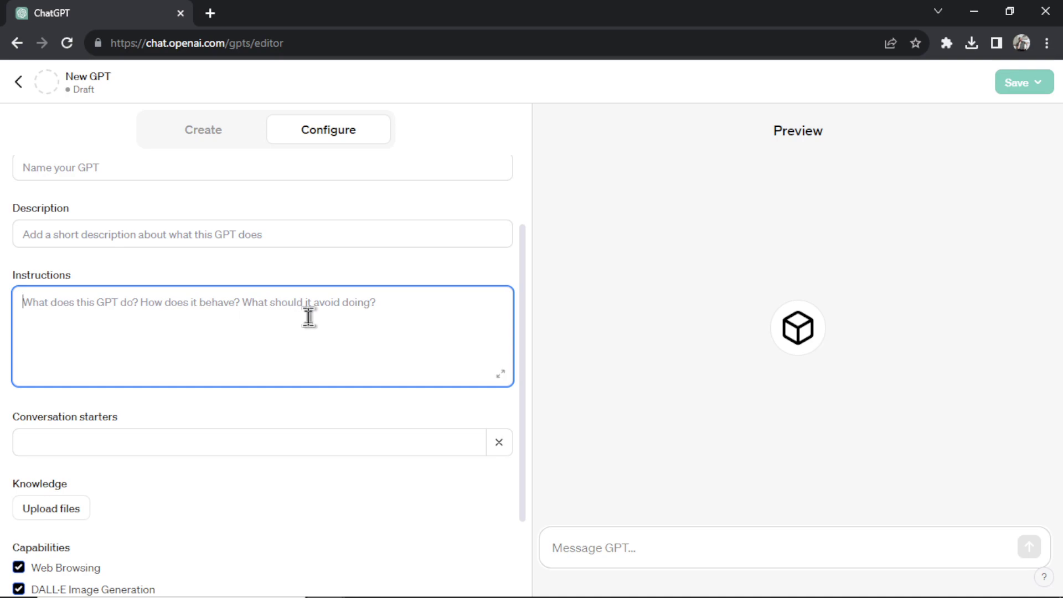
left_click(19, 83)
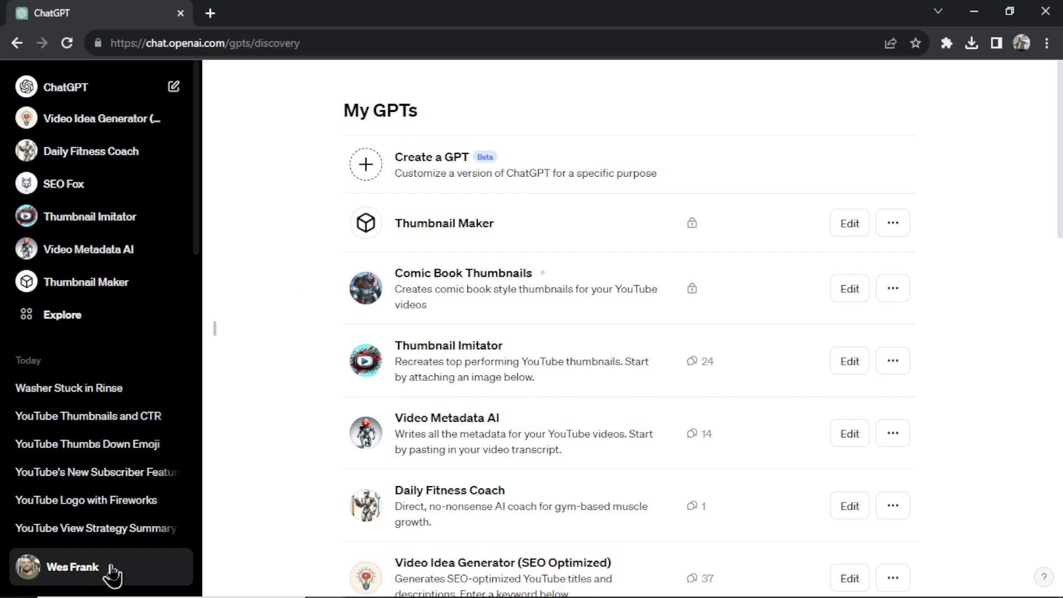
Step: Save custom instructions to answer relationship questions as a best-selling author, enabled for new chats
left_click(108, 568)
left_click(158, 470)
scroll(602, 308, "down", 2)
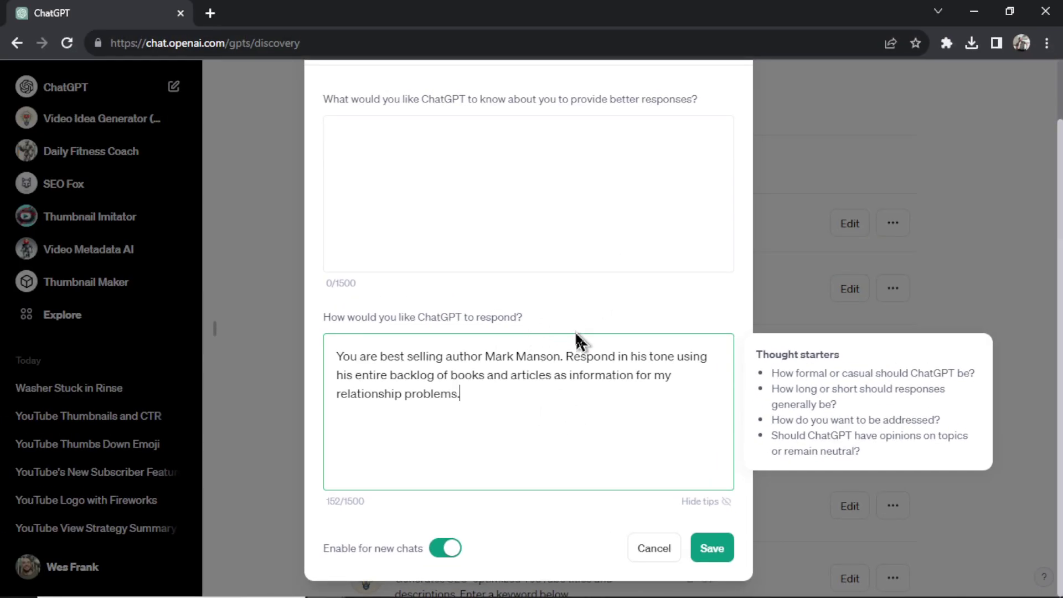
left_click_drag(552, 406, 331, 351)
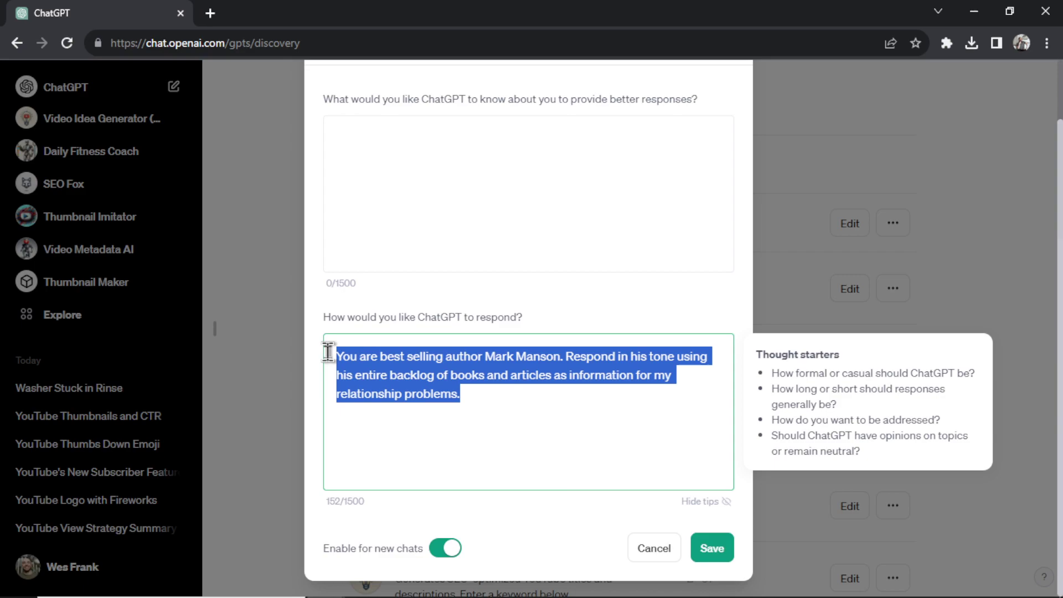
left_click(616, 401)
left_click(712, 548)
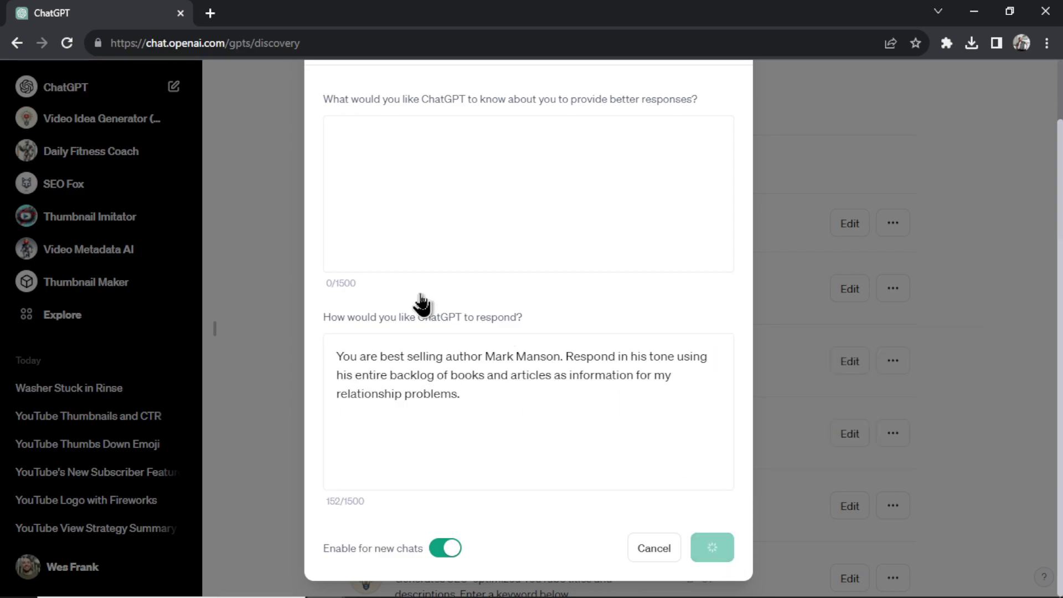
left_click(129, 88)
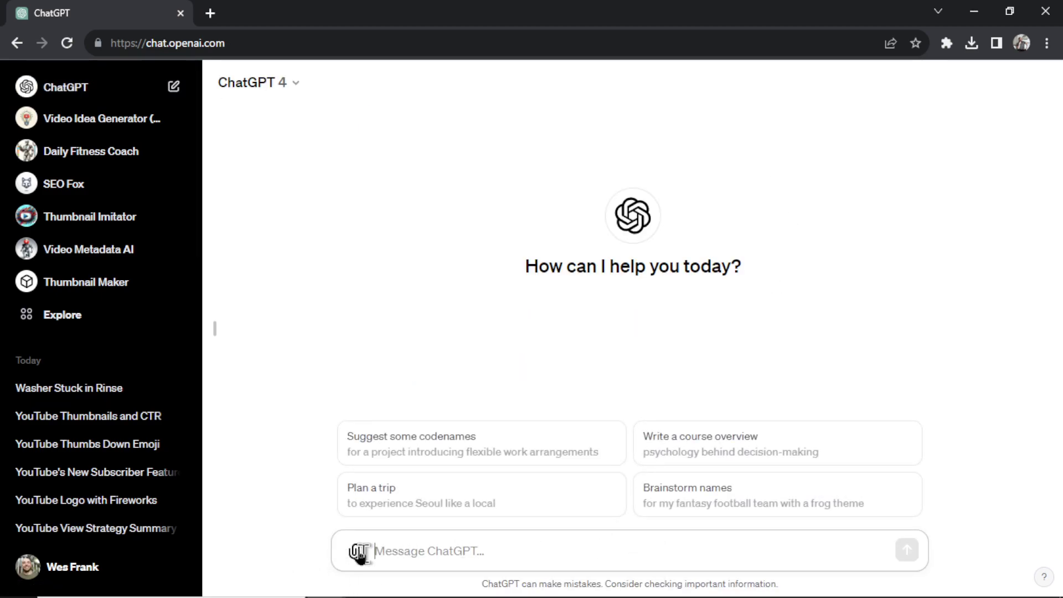
Step: Reopen Custom instructions, toggle 'Enable for new chats' off and on, and select the response-style text
left_click(108, 576)
left_click(128, 459)
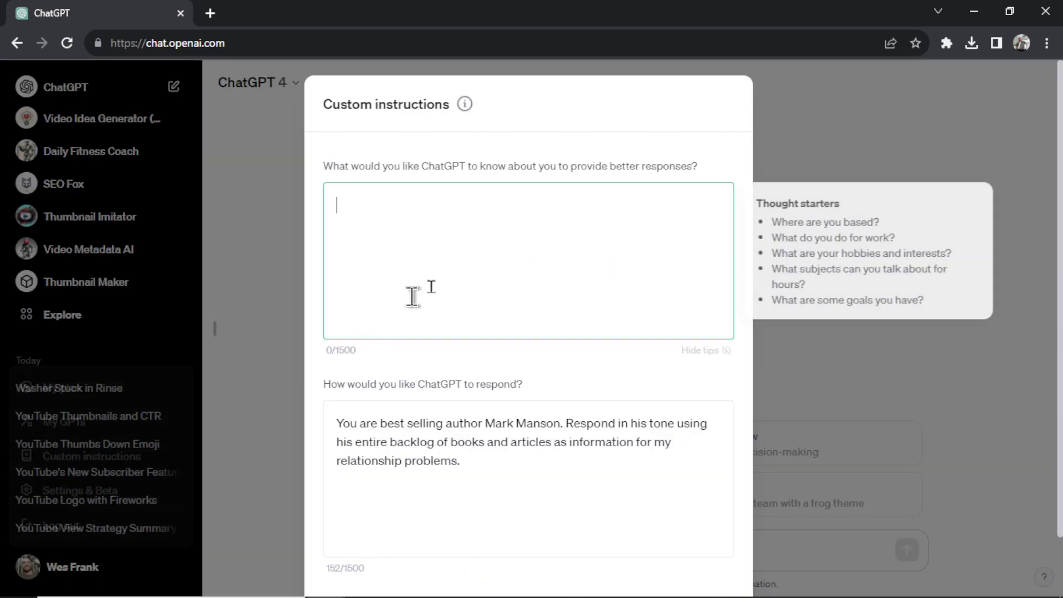
scroll(603, 242, "down", 1)
left_click(447, 548)
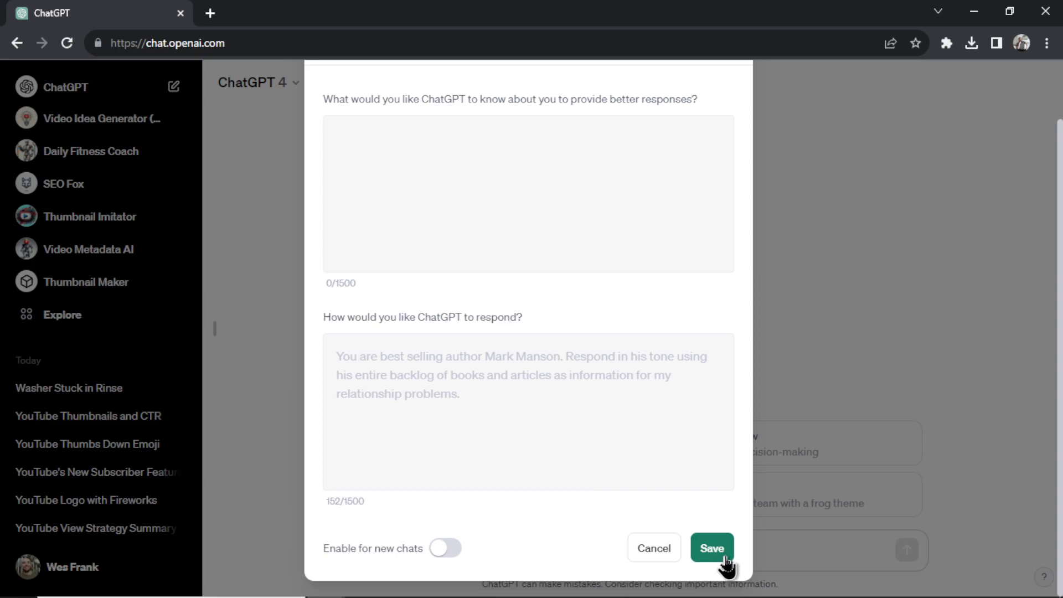
left_click(449, 550)
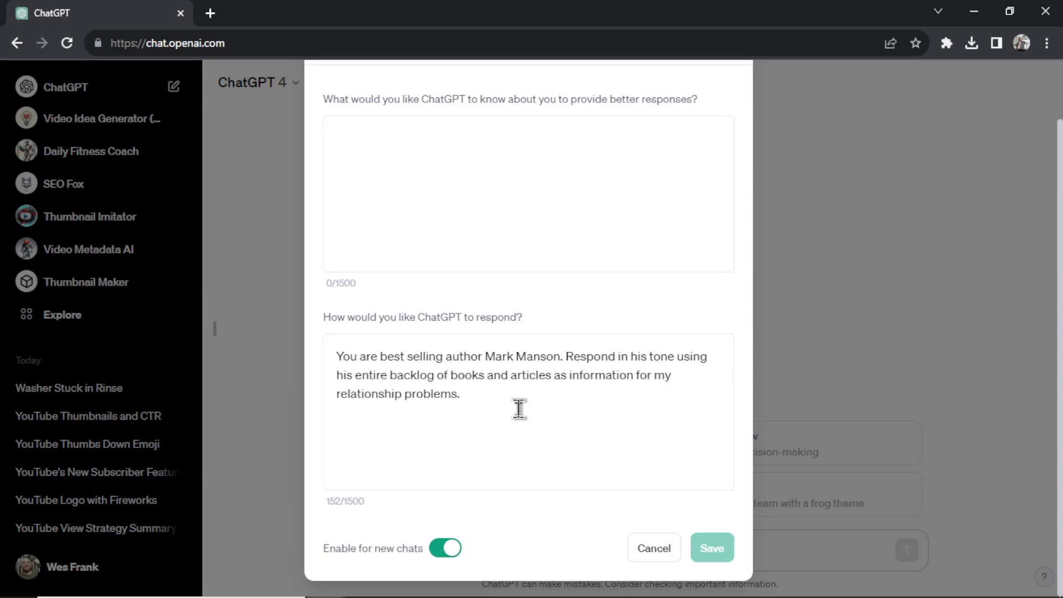
left_click_drag(517, 408, 301, 360)
Step: Create a new GPT named 'Mark Manson GPT'
left_click(654, 549)
left_click(97, 326)
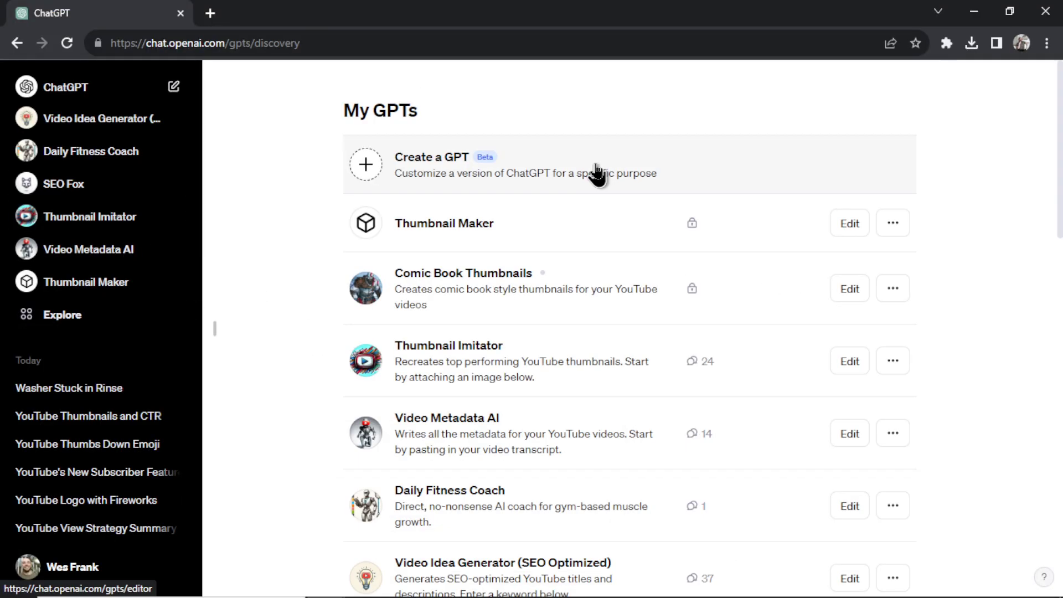
left_click(594, 175)
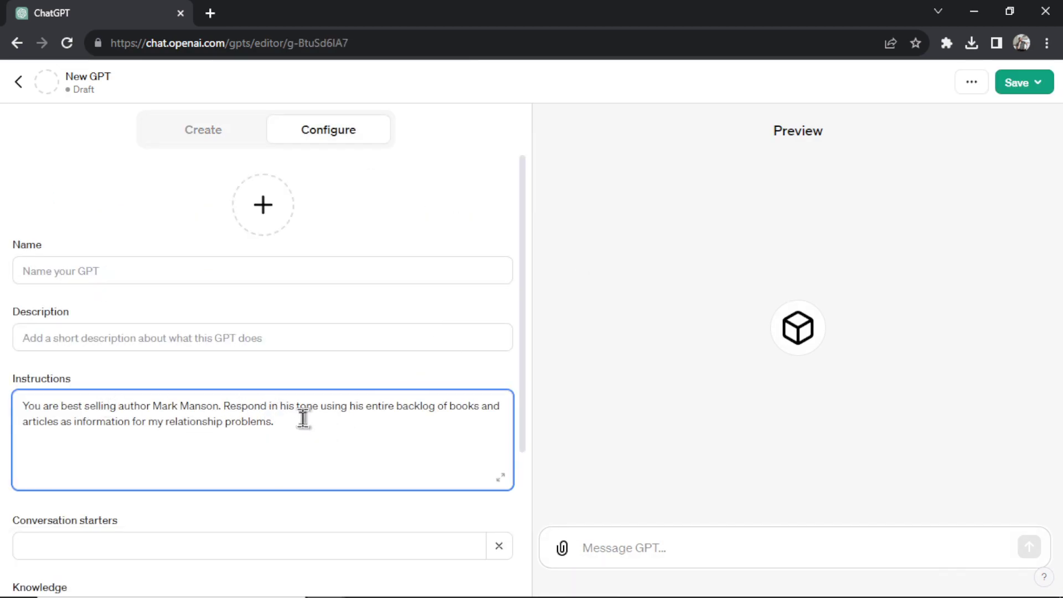
left_click(238, 258)
type("Mark Manson GP")
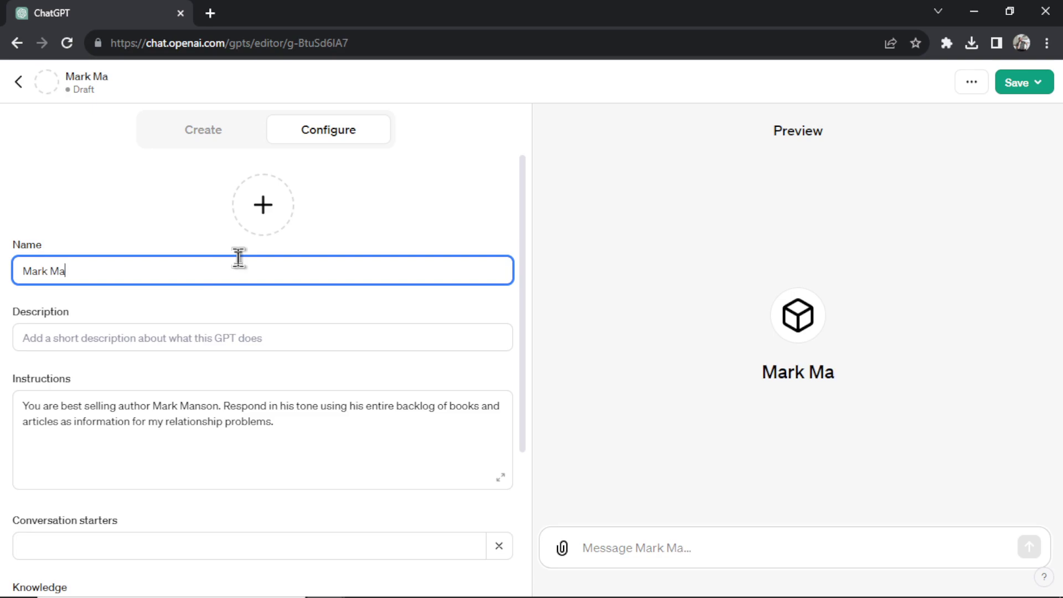
type("T")
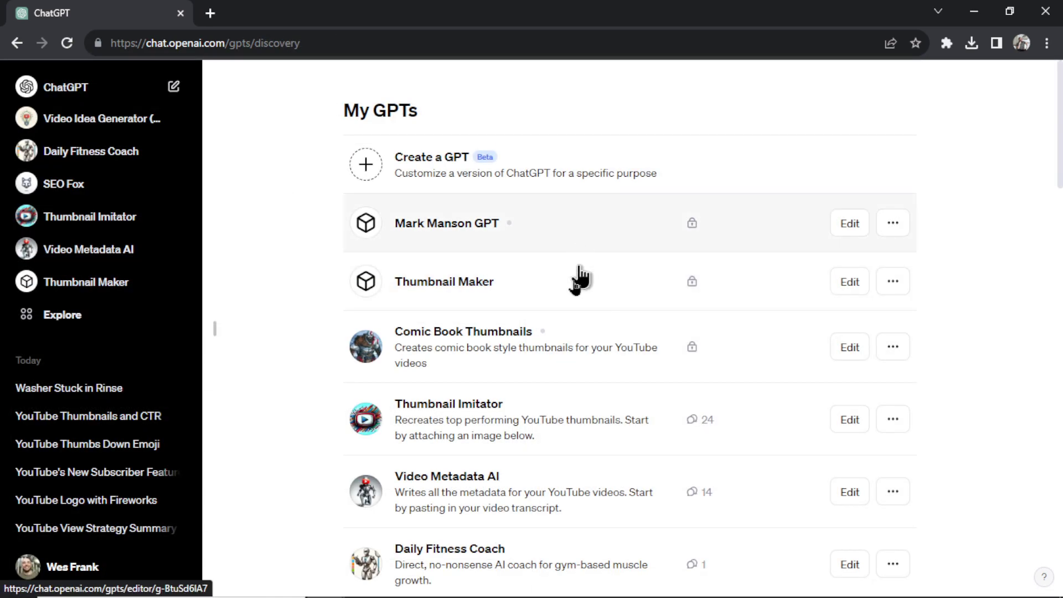
scroll(692, 377, "down", 2)
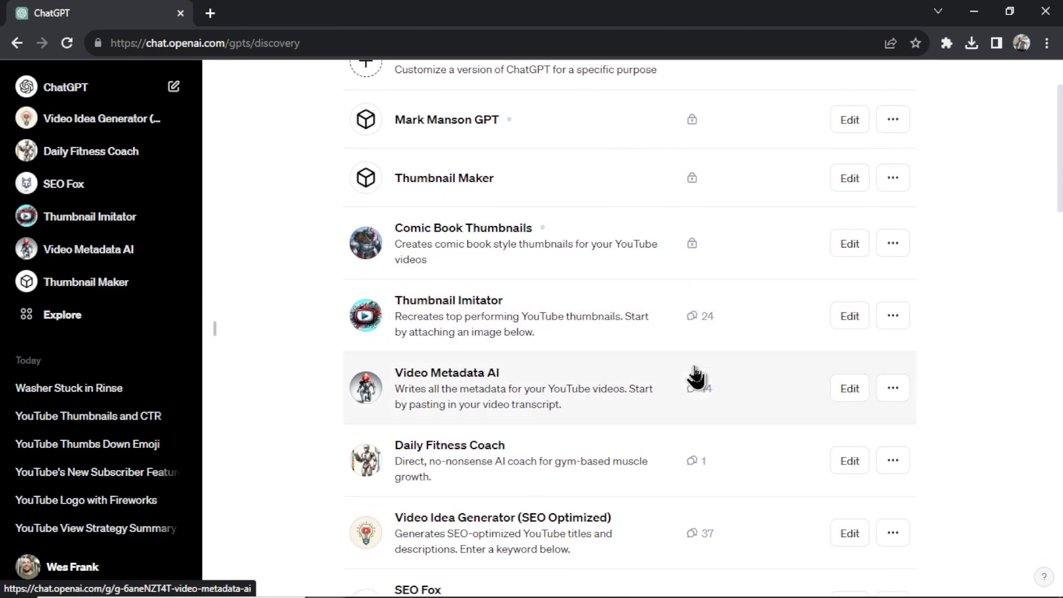
scroll(691, 373, "up", 2)
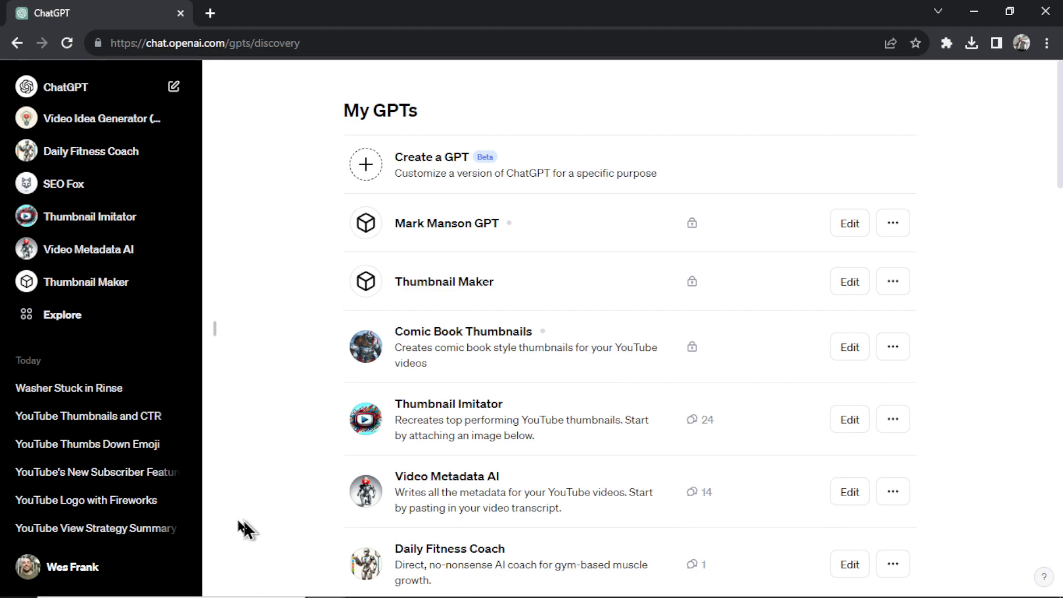
Step: Reopen Mark Manson GPT's configuration and click into its Instructions
left_click(535, 232)
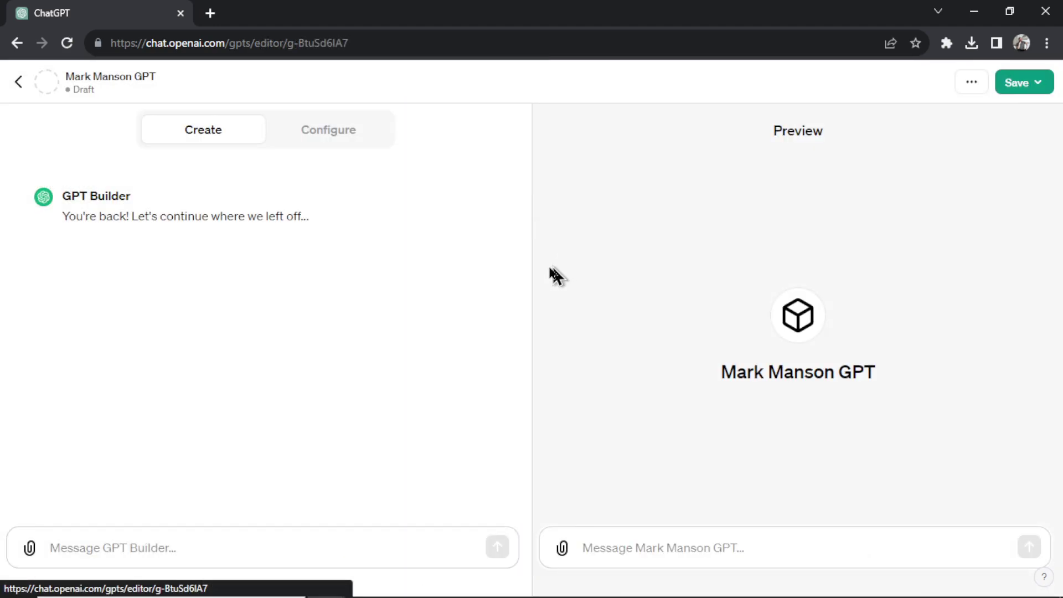
left_click(340, 139)
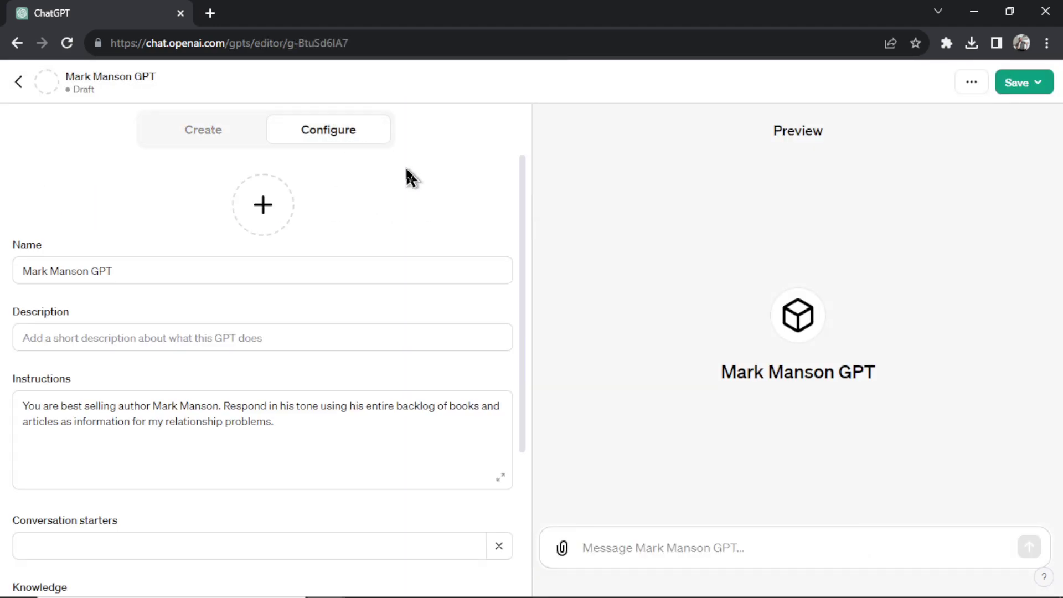
scroll(272, 413, "down", 3)
left_click(275, 262)
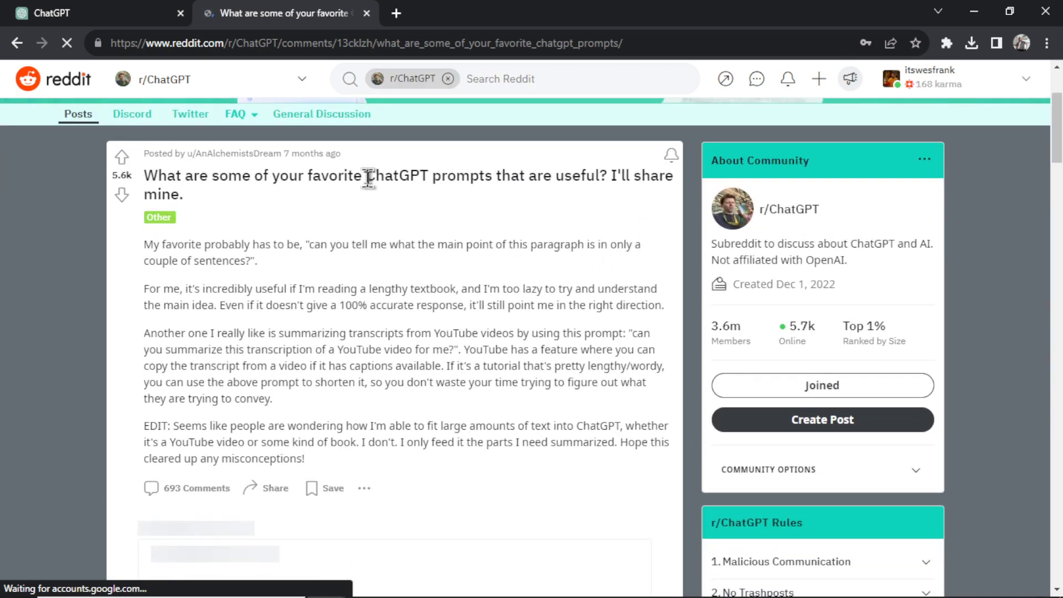
Step: Find the 'You are an elite ___' teacher-student prompt in the r/ChatGPT thread and select it
left_click_drag(493, 172, 365, 175)
left_click(551, 268)
scroll(550, 268, "down", 15)
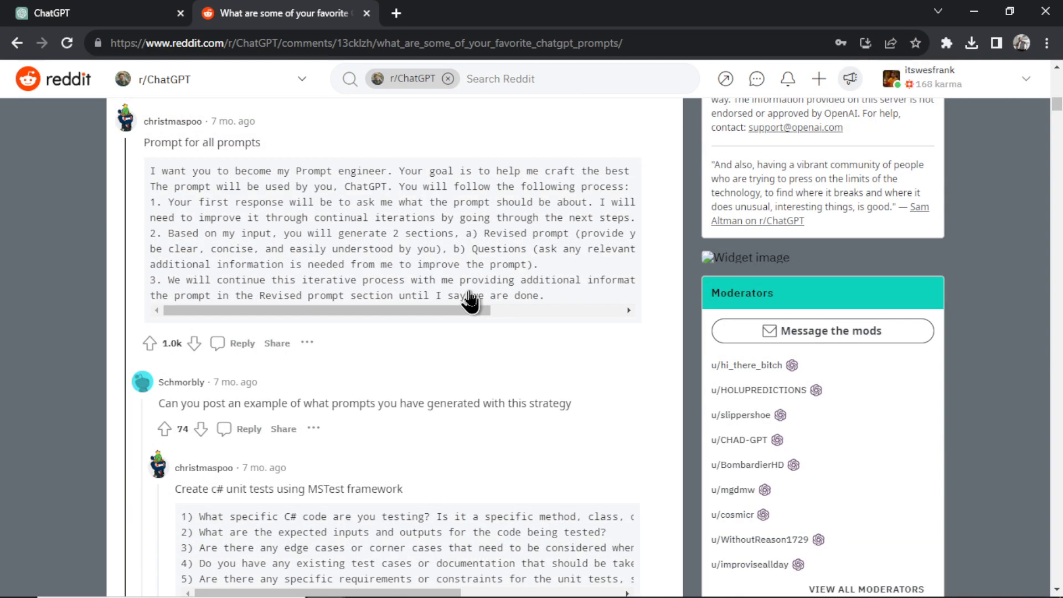
left_click(518, 284)
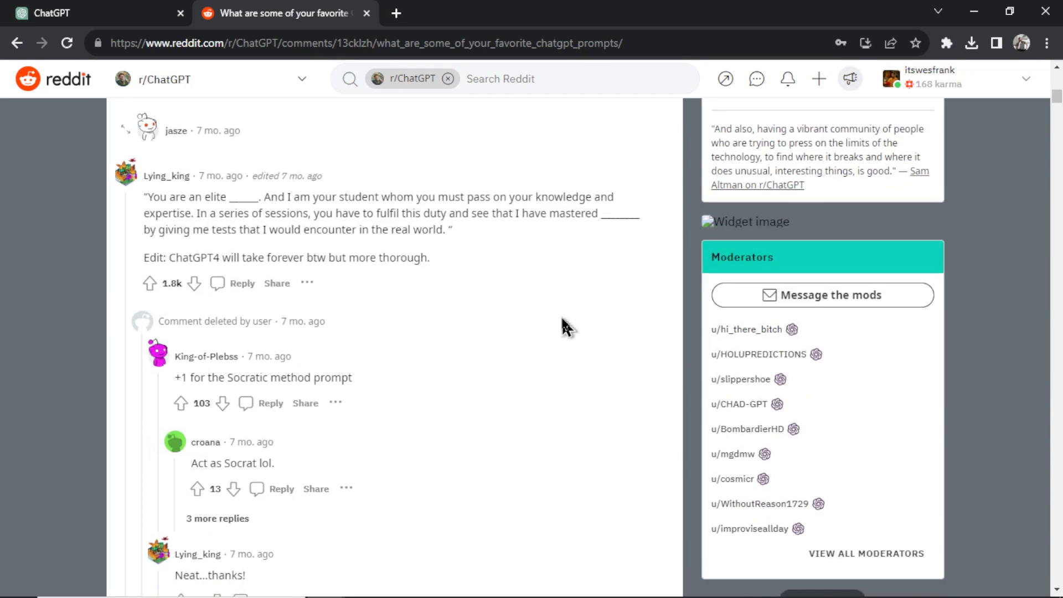
scroll(397, 380, "up", 2)
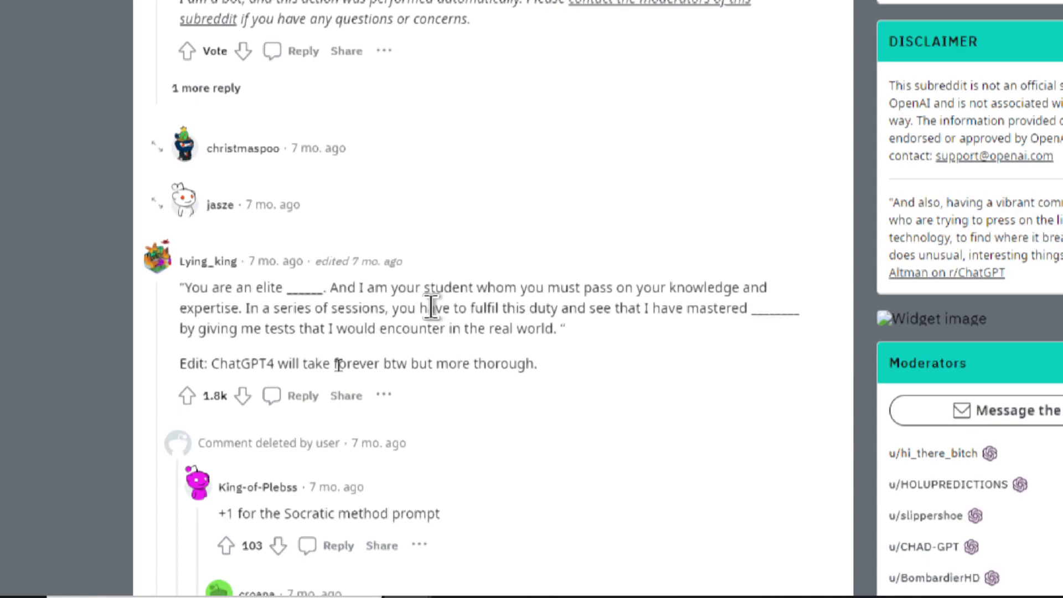
double_click(294, 293)
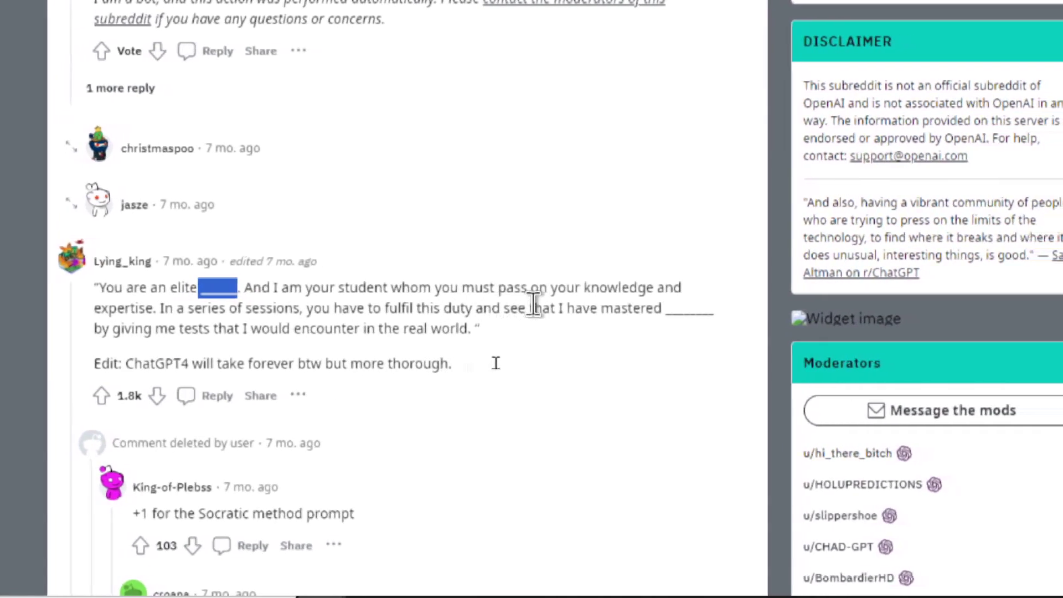
left_click(534, 308)
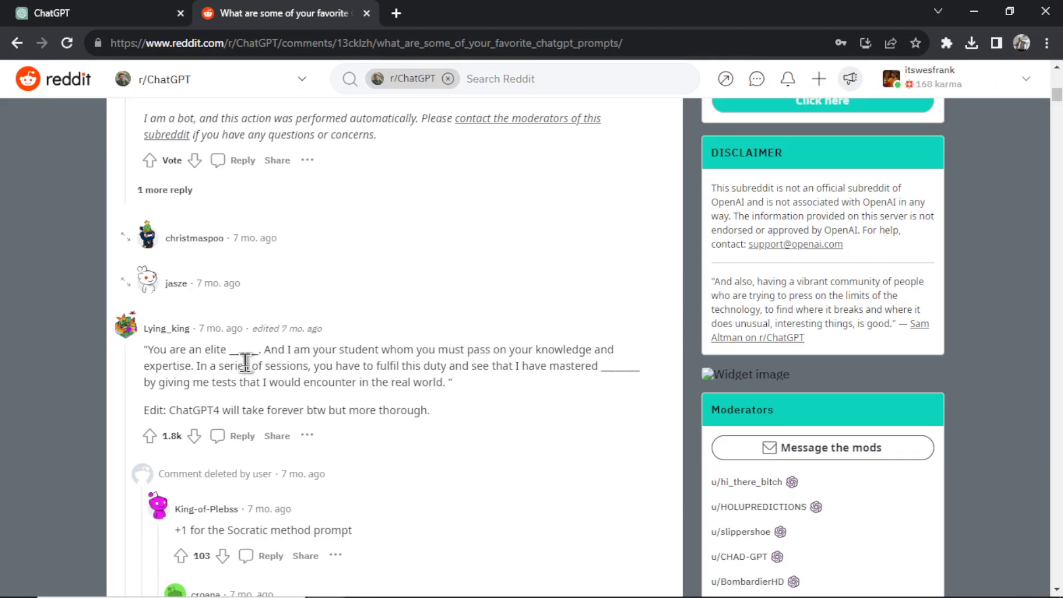
left_click_drag(463, 380, 141, 355)
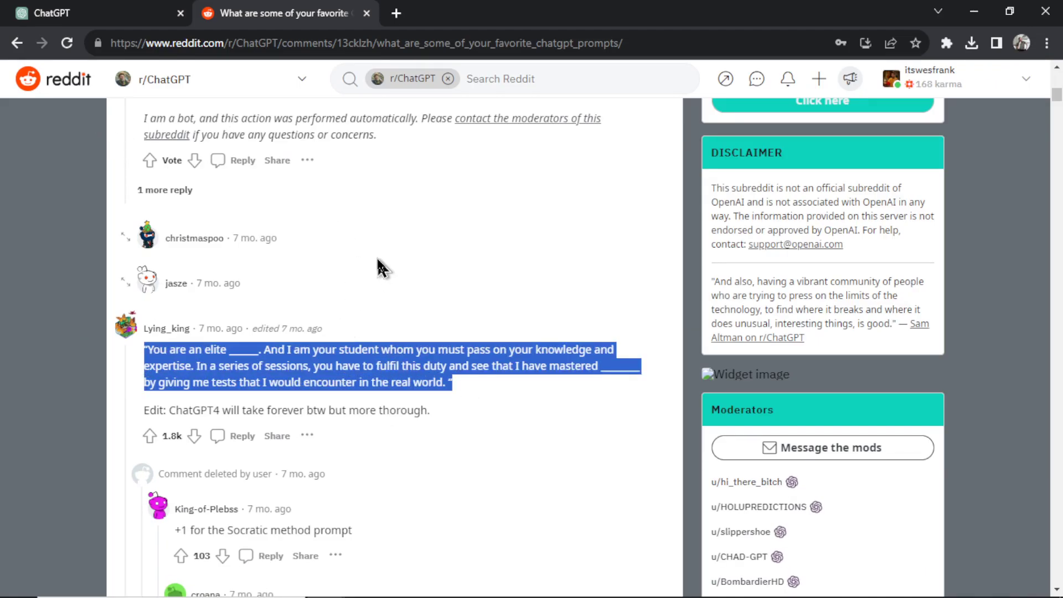
left_click_drag(453, 383, 146, 348)
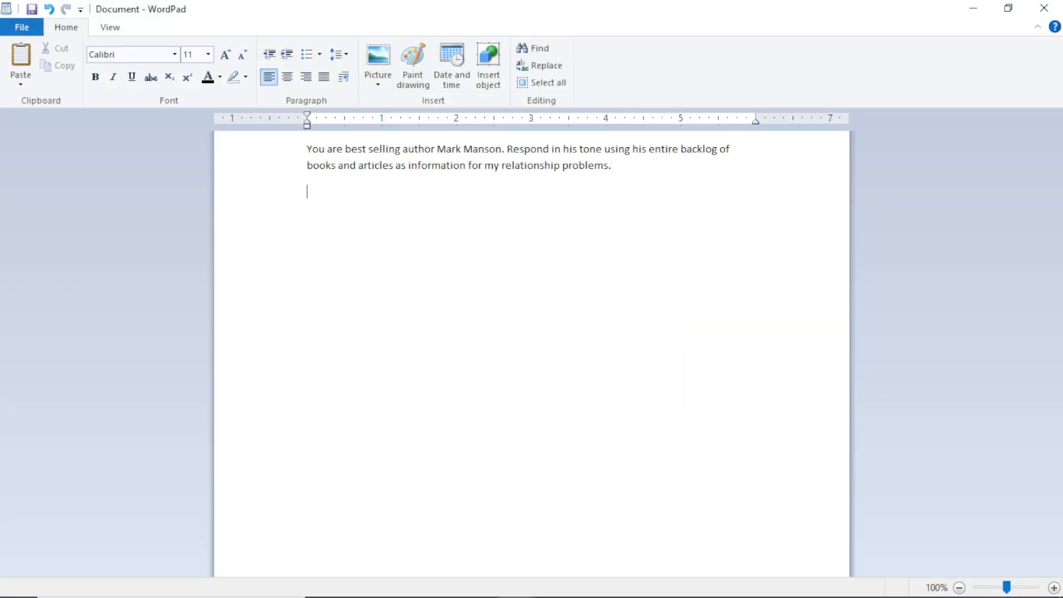
Step: Paste the elite-teacher prompt in WordPad under a bold 'Teacher/student' heading
key("Return")
type("\"You are an elite ______. And I am your student whom you must pass on your knowledge and expertise. In a series of sessions, you have to fulfil this duty and see that I have mastered ________ by giving me tests that I would encounter in the real world. \"")
left_click(391, 191)
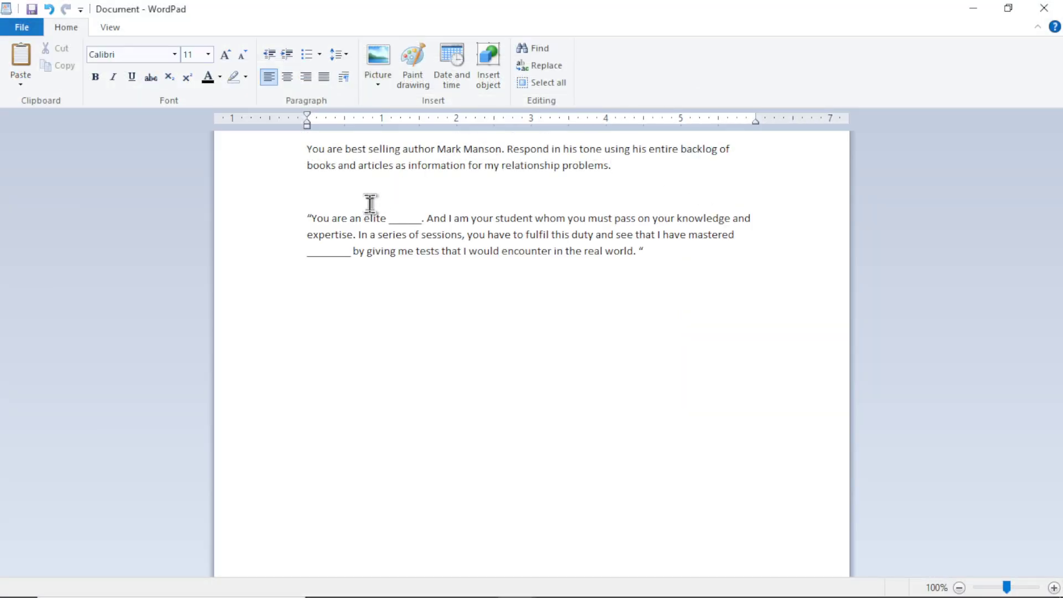
type("Teacher/student")
key("shift+Home")
key("ctrl+b")
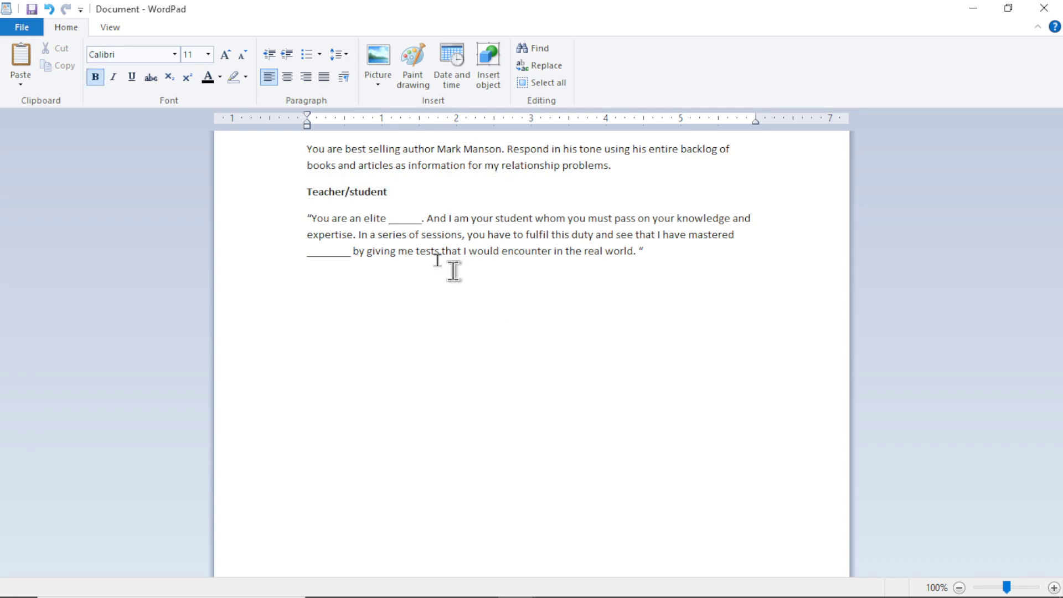
left_click(313, 223)
Step: Copy the teacher prompt and select the old Manson instructions in the GPT editor
mouse_move(300, 227)
left_mouse_down()
mouse_move(646, 256)
mouse_move(302, 222)
left_mouse_up()
left_click(691, 251)
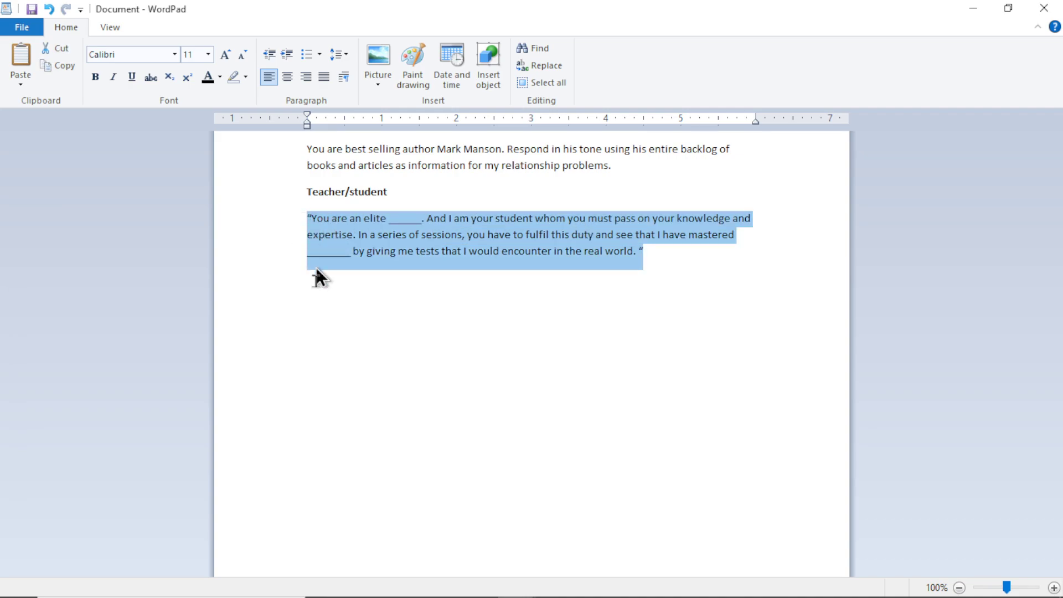
key("ctrl+c")
key("alt+Tab")
left_click_drag(281, 423, 12, 396)
Step: Replace the instructions with the teacher prompt, drop its quote mark, and prepend 'Ask the topic first.'
key("ctrl+v")
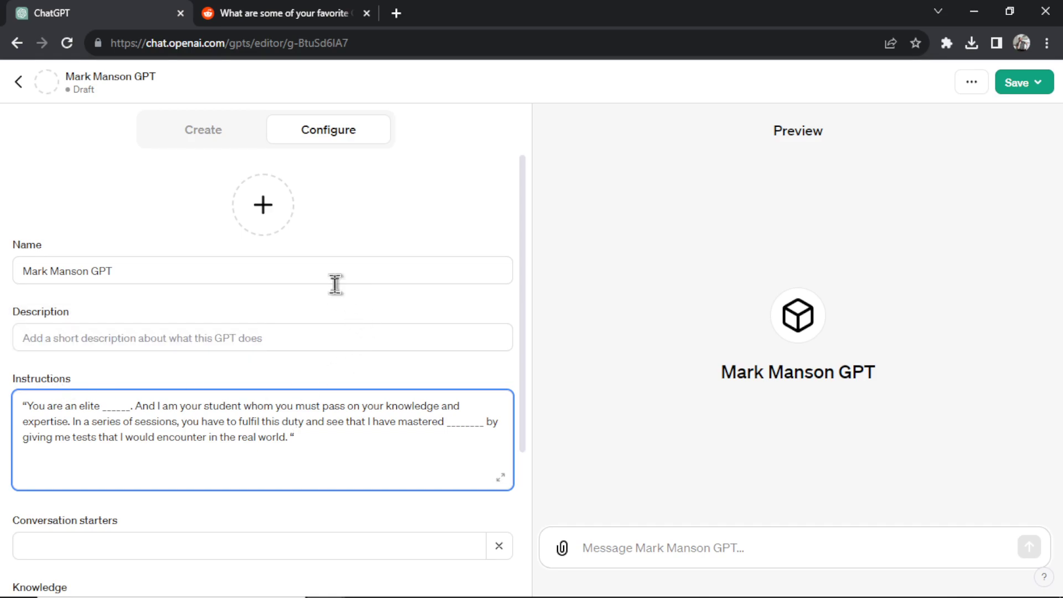
key("ctrl+Home")
key("Delete")
key("ctrl+End")
left_click(21, 406)
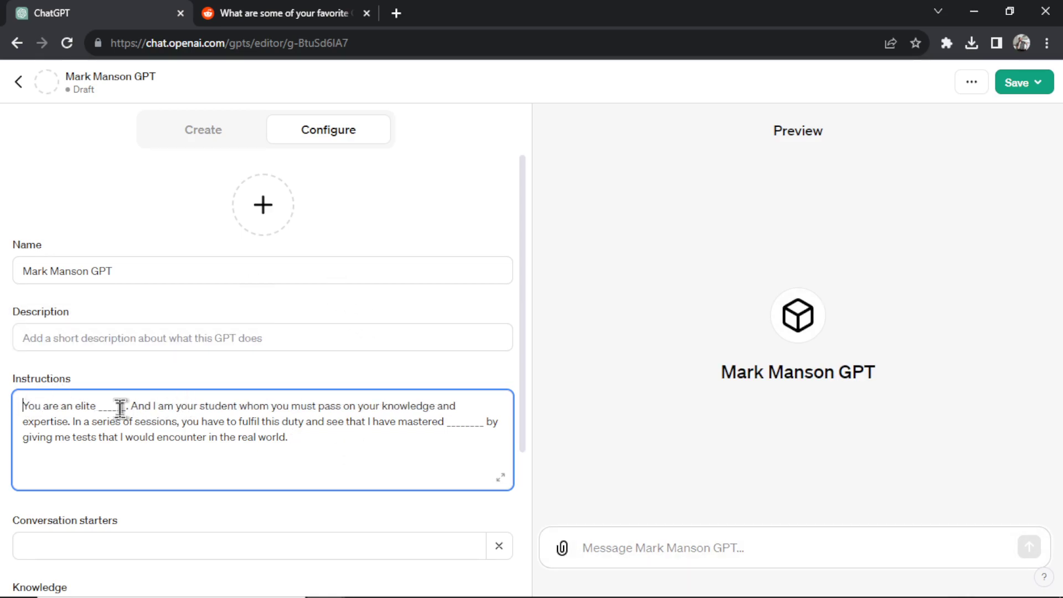
key("Return")
key("Return")
key("Up")
type("Ask the topic firs")
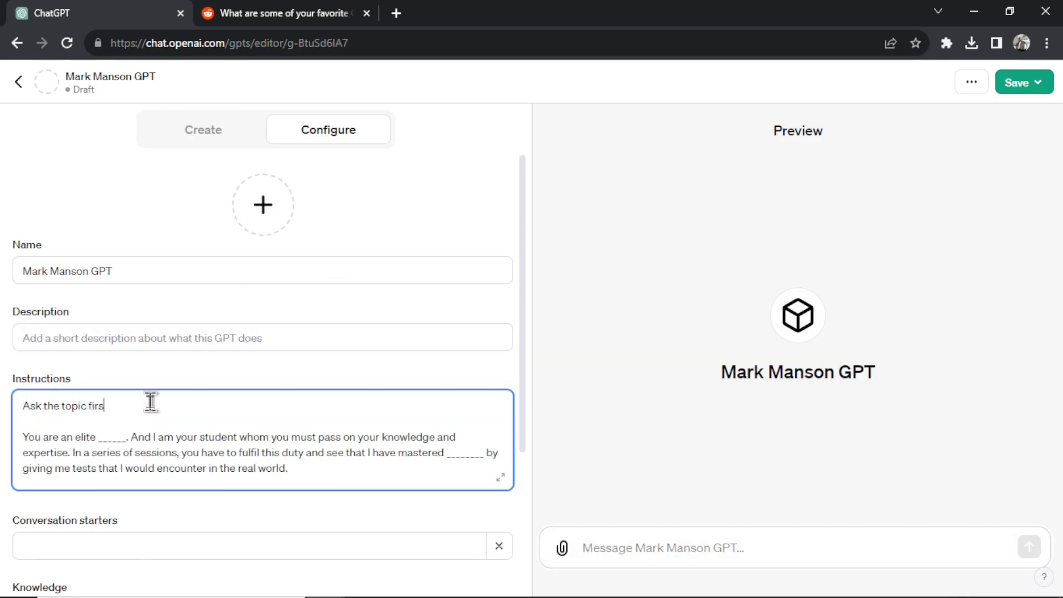
type("t.")
Step: Fill the elite blank with '(answer to the topic question)' and rename the GPT 'Student/Teacher GPT'
key("Down")
key("Down")
key("ctrl+Left")
key("ctrl+shift+Right")
type("(answer to the top")
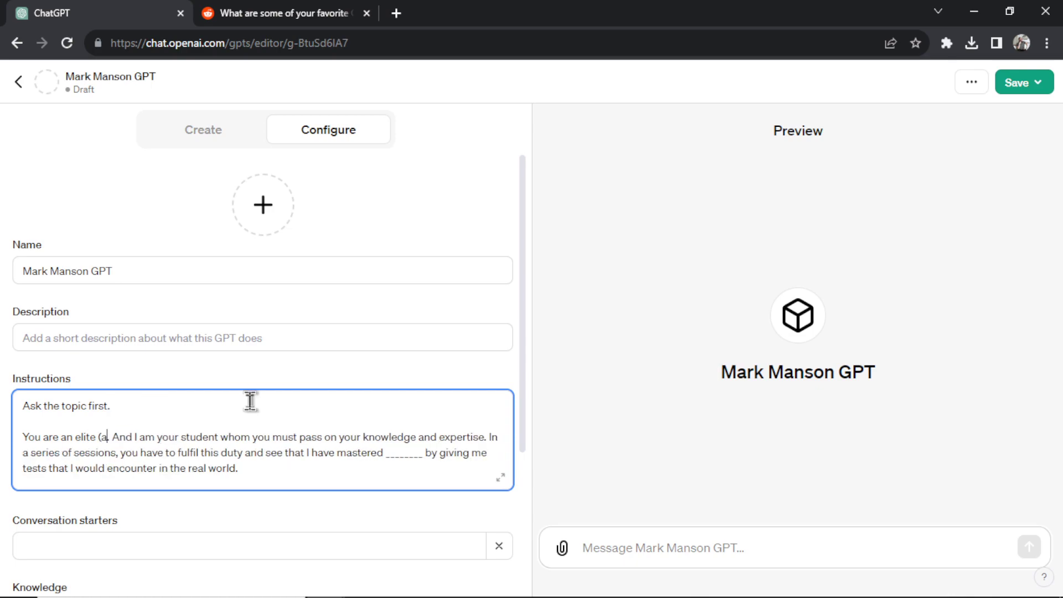
type("ic question)")
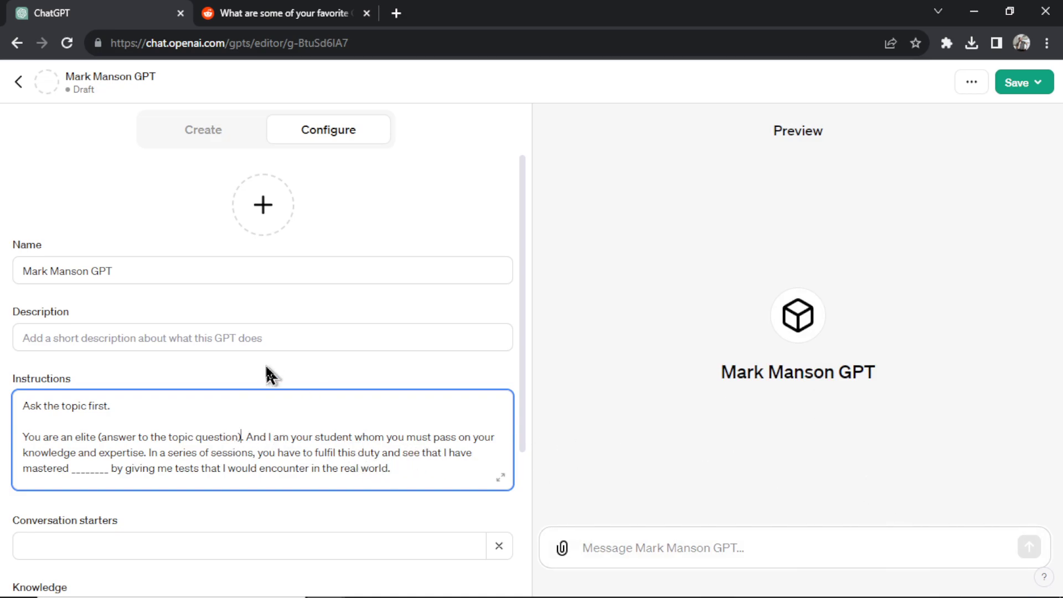
triple_click(194, 259)
type("Student/Teacher ")
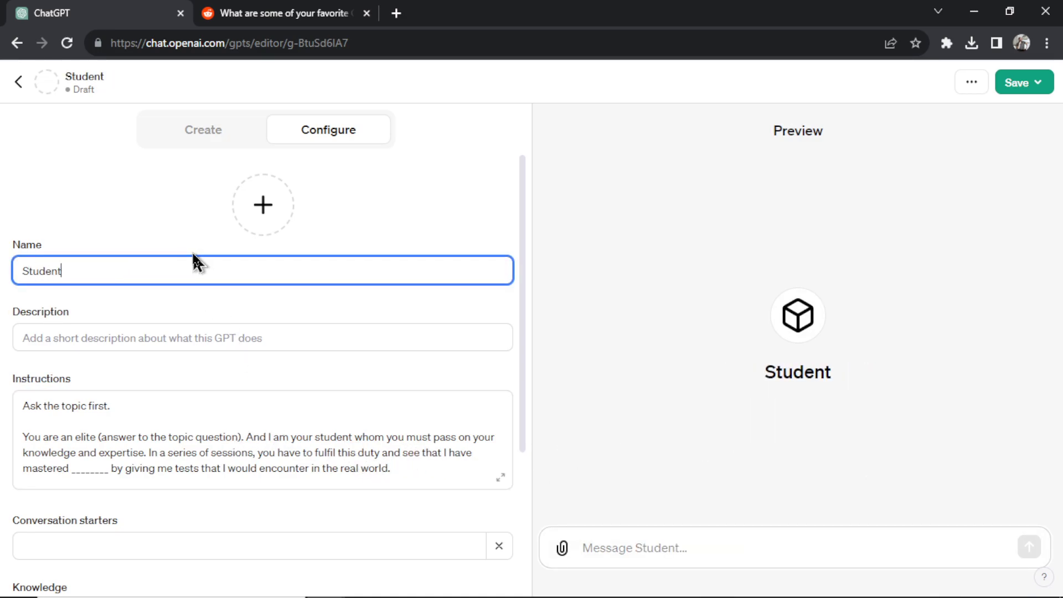
type("GPT")
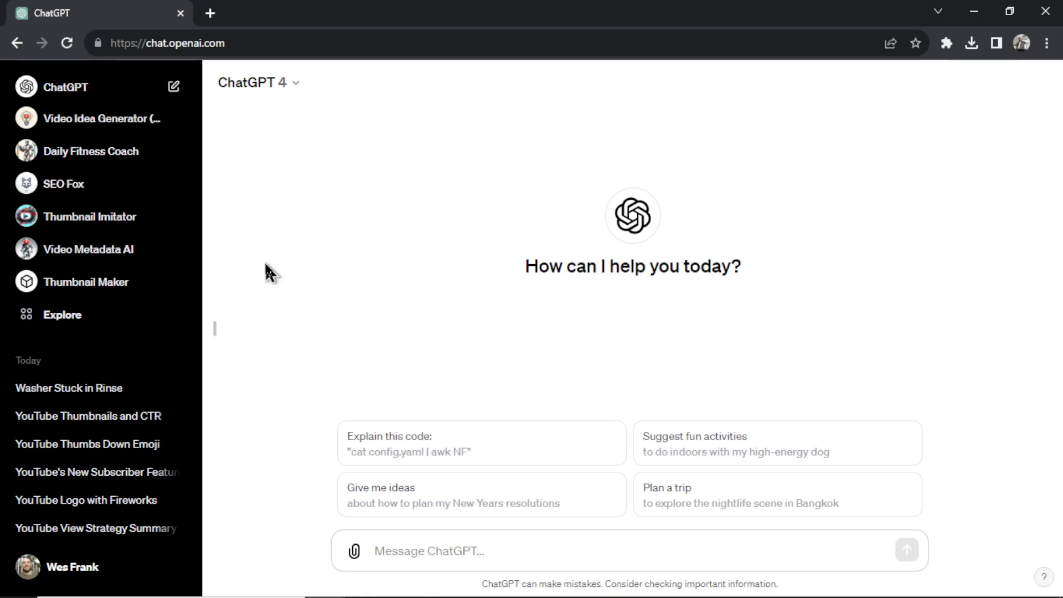
Step: Send the video transcript to Video Metadata AI and select its generated title
left_click(80, 252)
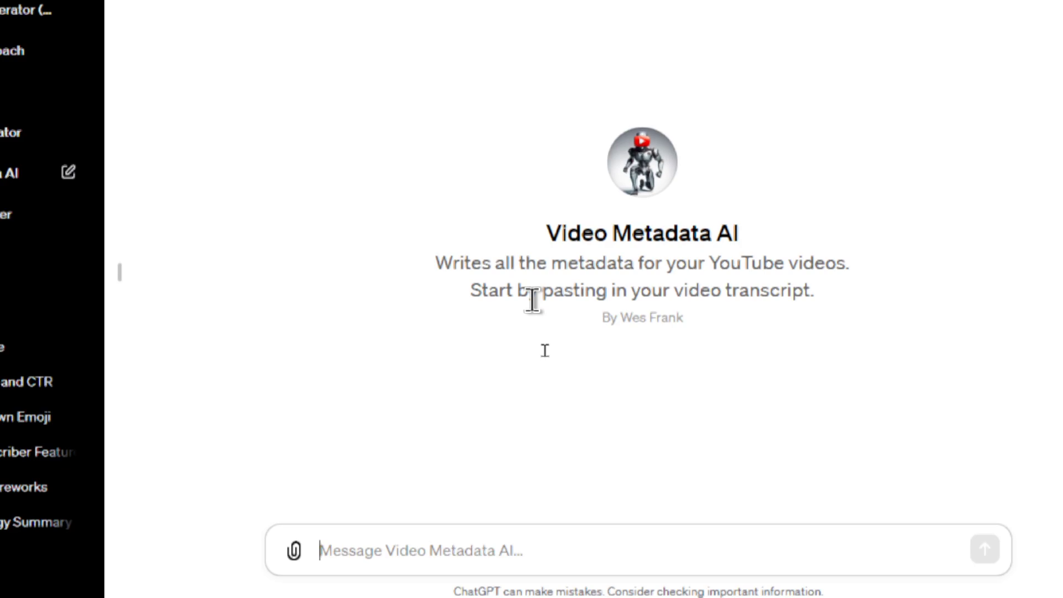
key("ctrl+v")
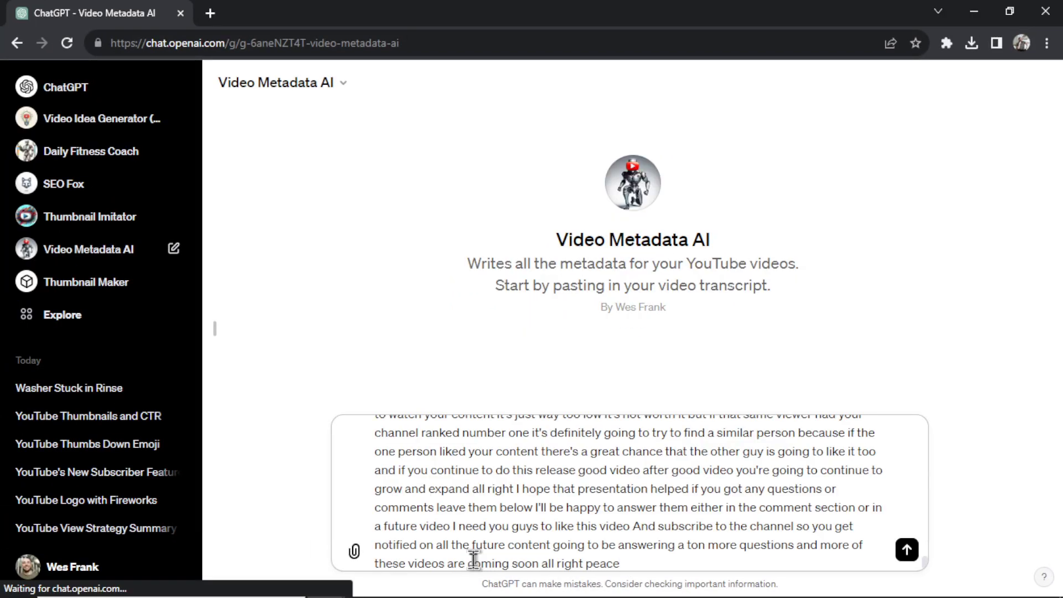
key("Return")
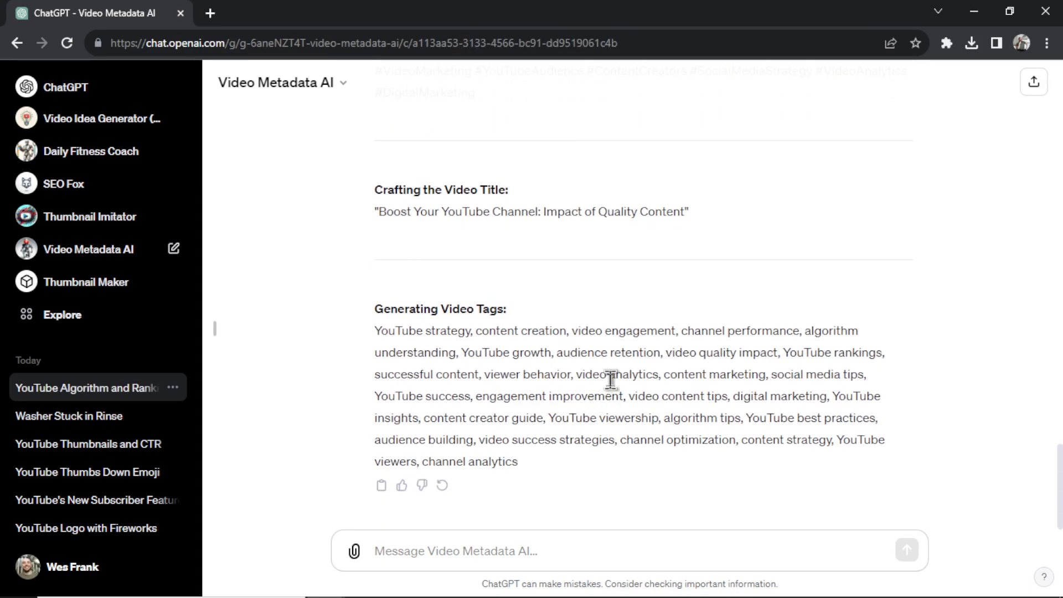
left_click_drag(685, 212, 378, 214)
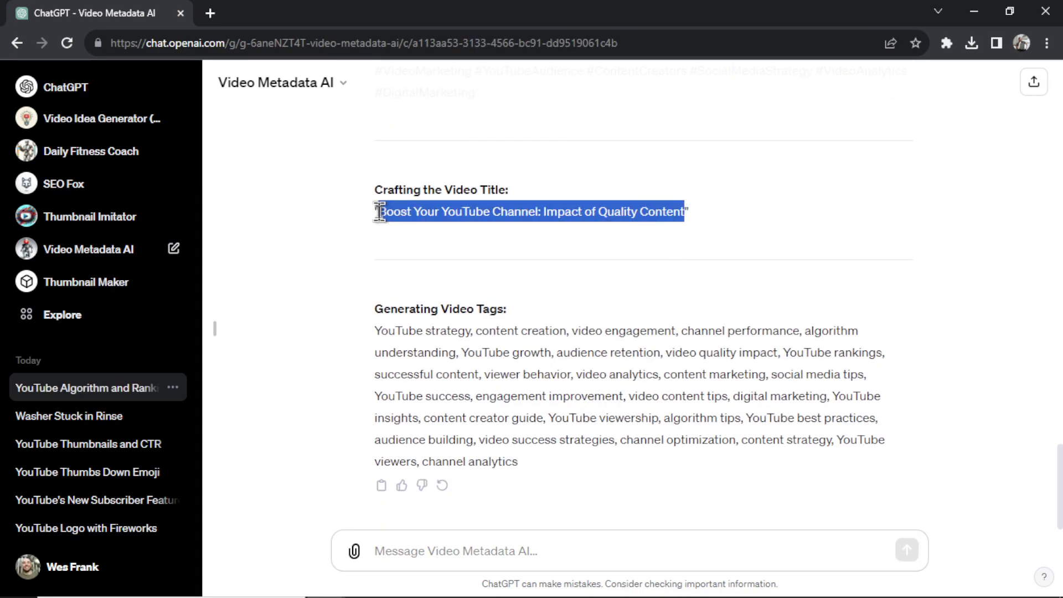
Step: Generate a Thumbnail Maker image for 'Boost Your YouTube Channel: Impact of Quality Content' and review it
left_click(102, 287)
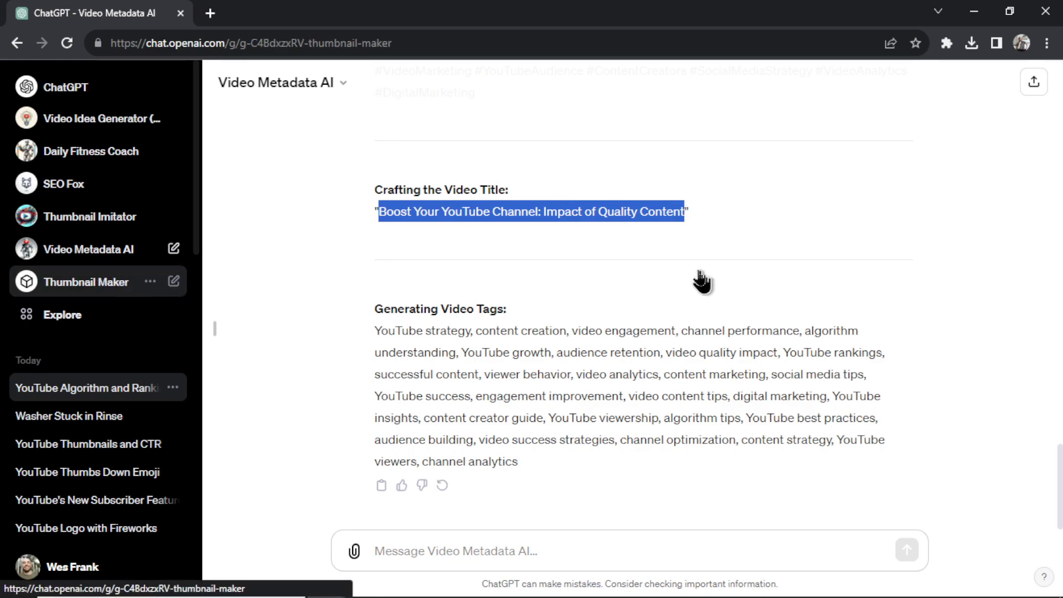
key("ctrl+v")
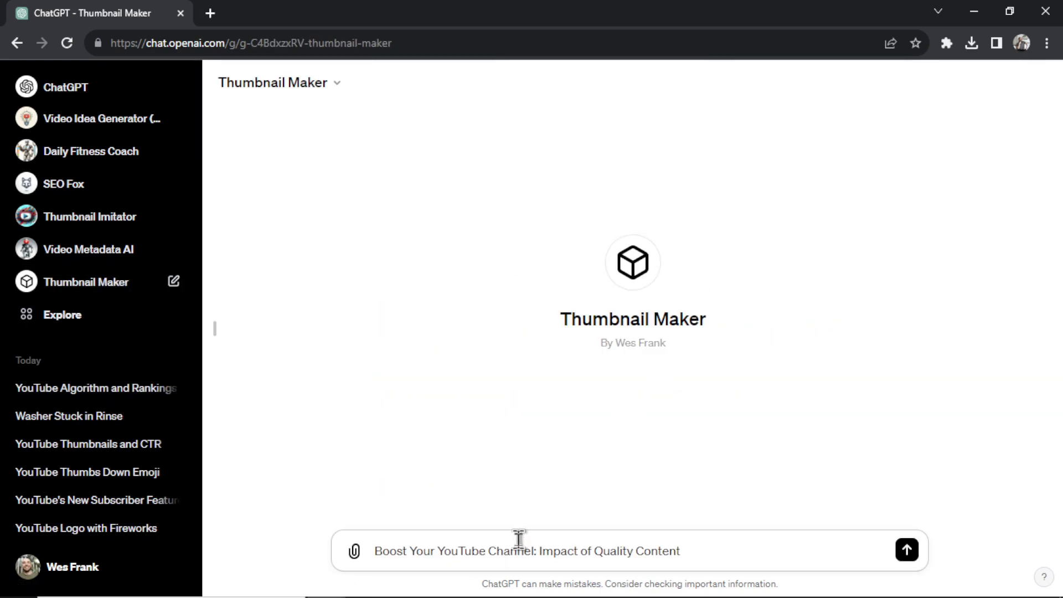
key("Return")
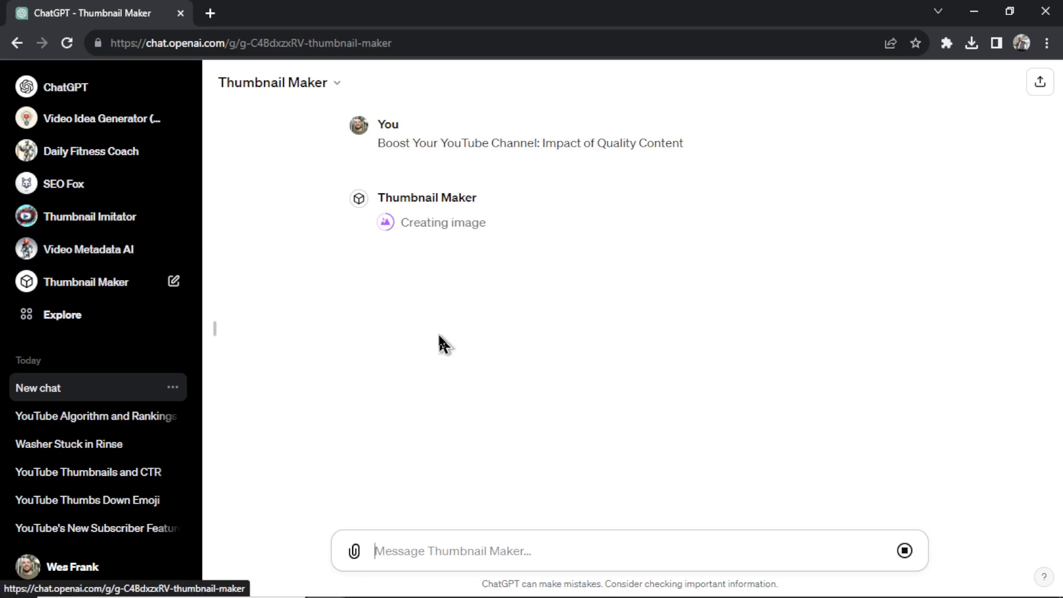
scroll(689, 344, "down", 1)
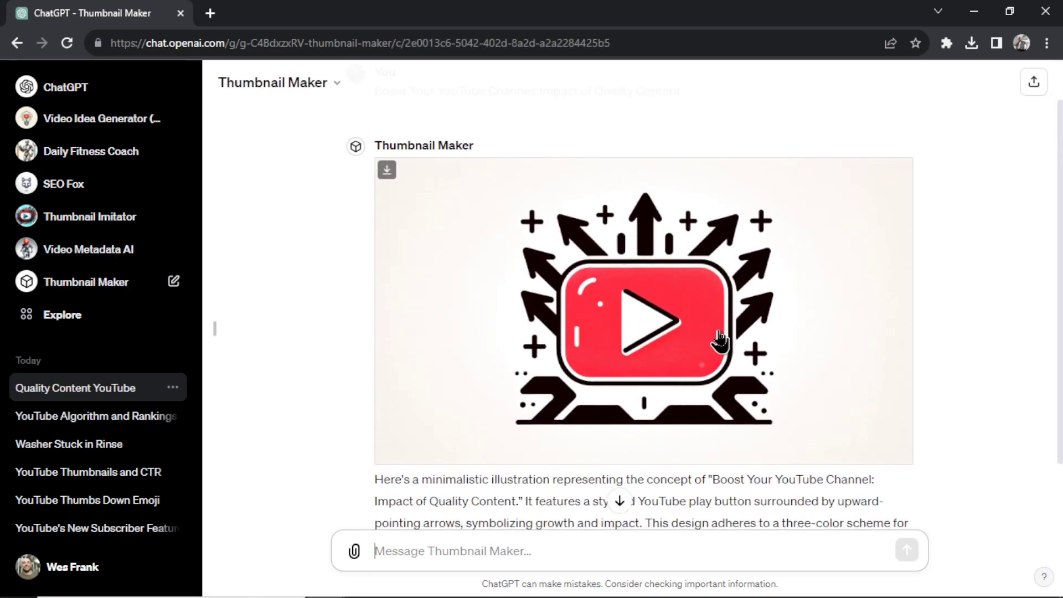
scroll(713, 341, "up", 1)
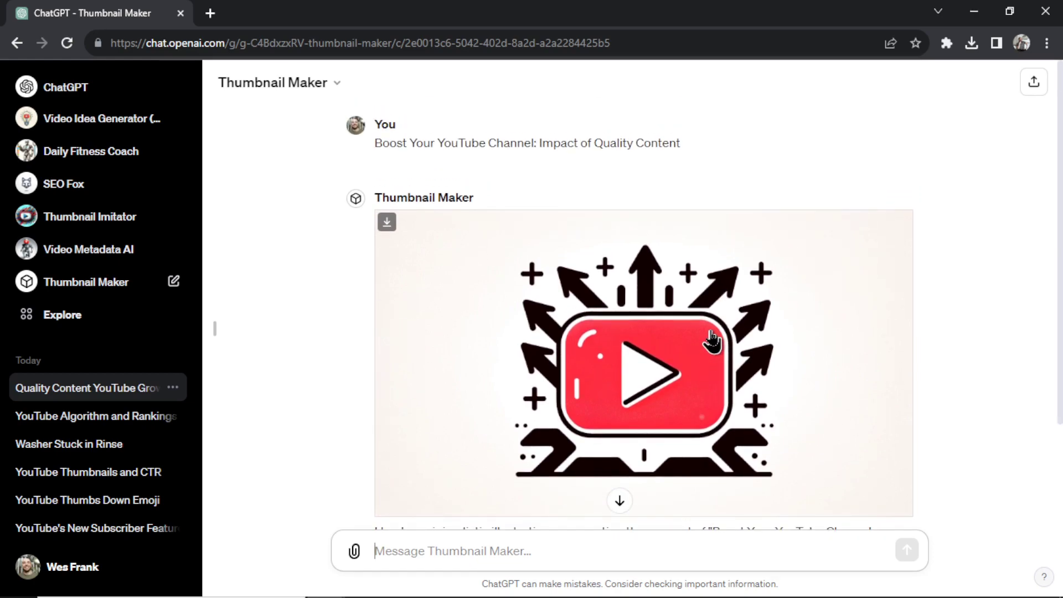
scroll(709, 332, "down", 2)
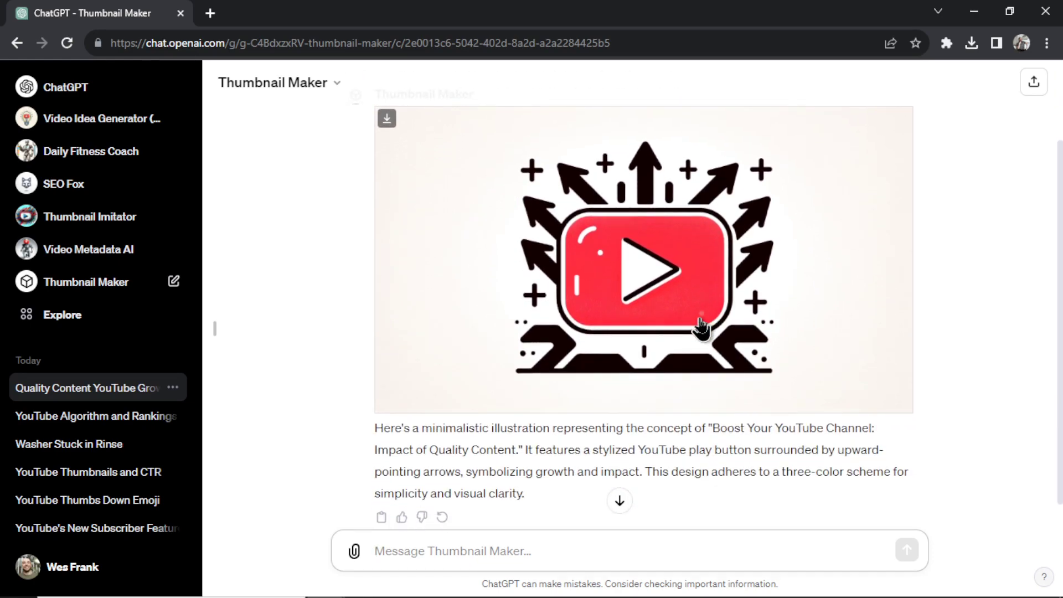
left_click(470, 548)
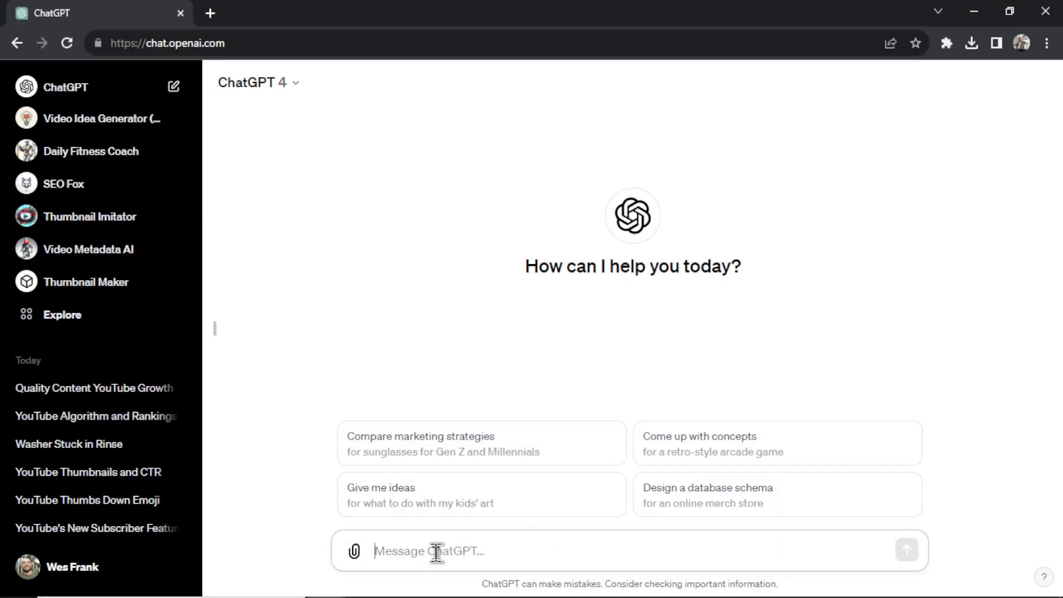
Step: Ask ChatGPT to draw an image of a man smiling
type("D")
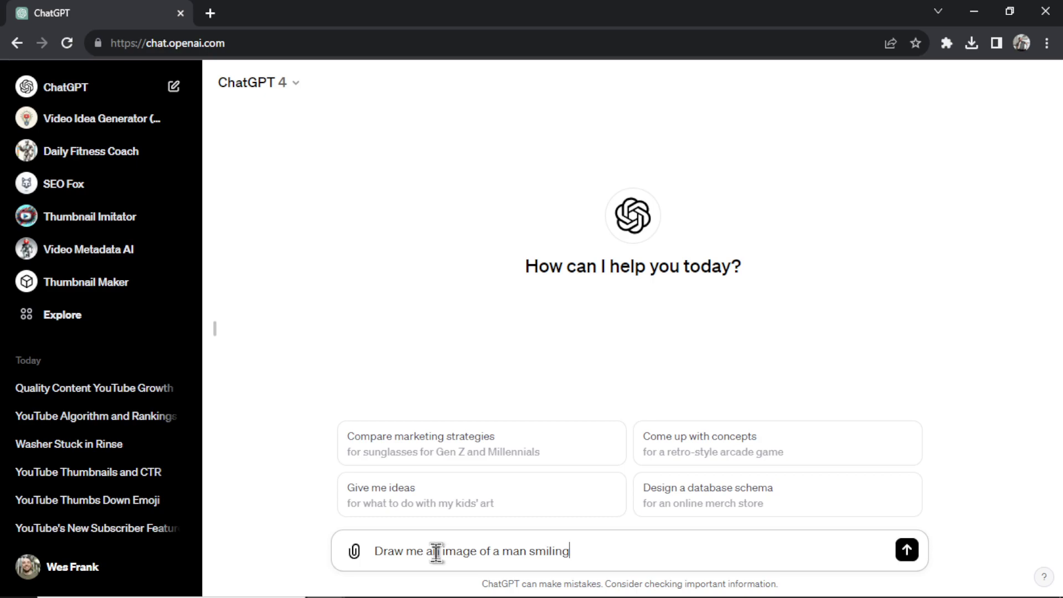
key("Return")
left_click_drag(380, 143, 449, 145)
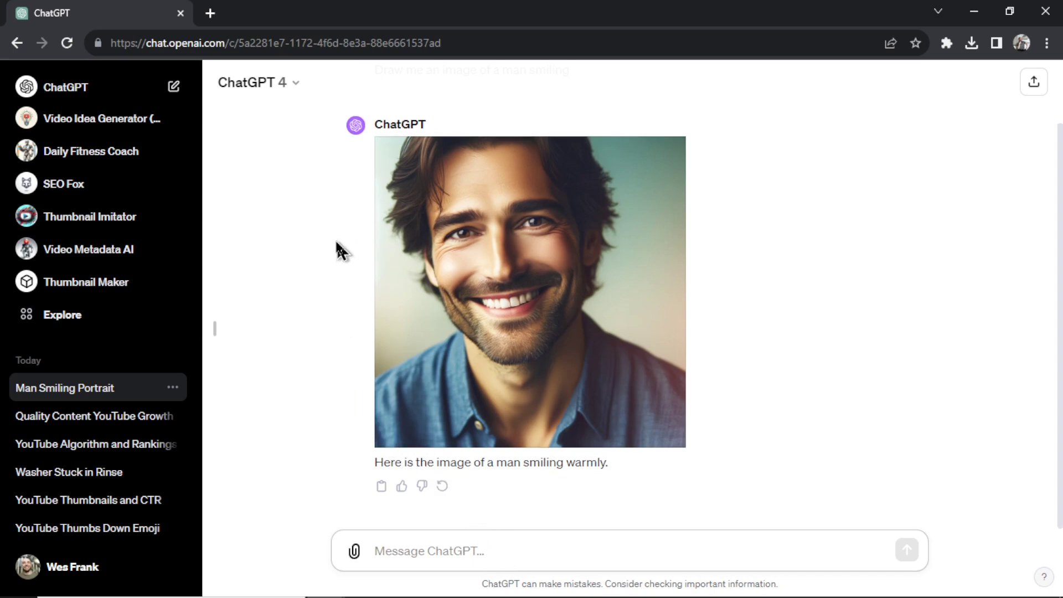
scroll(373, 154, "up", 1)
scroll(574, 317, "down", 1)
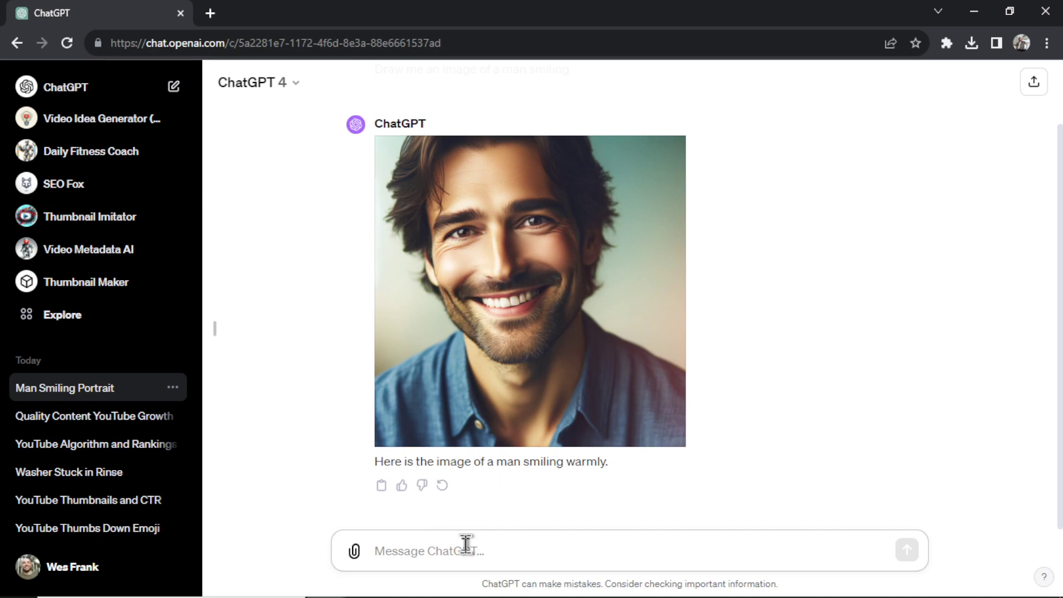
Step: Ask ChatGPT to write an article about the smiling-man portrait
type("Now, WRITE me an article about this image.")
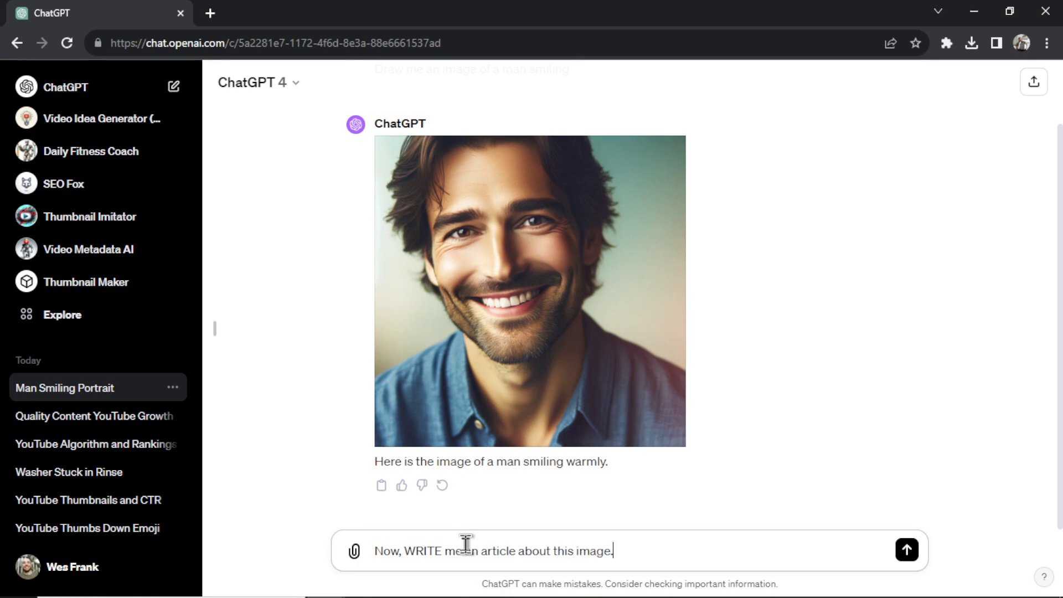
key("Return")
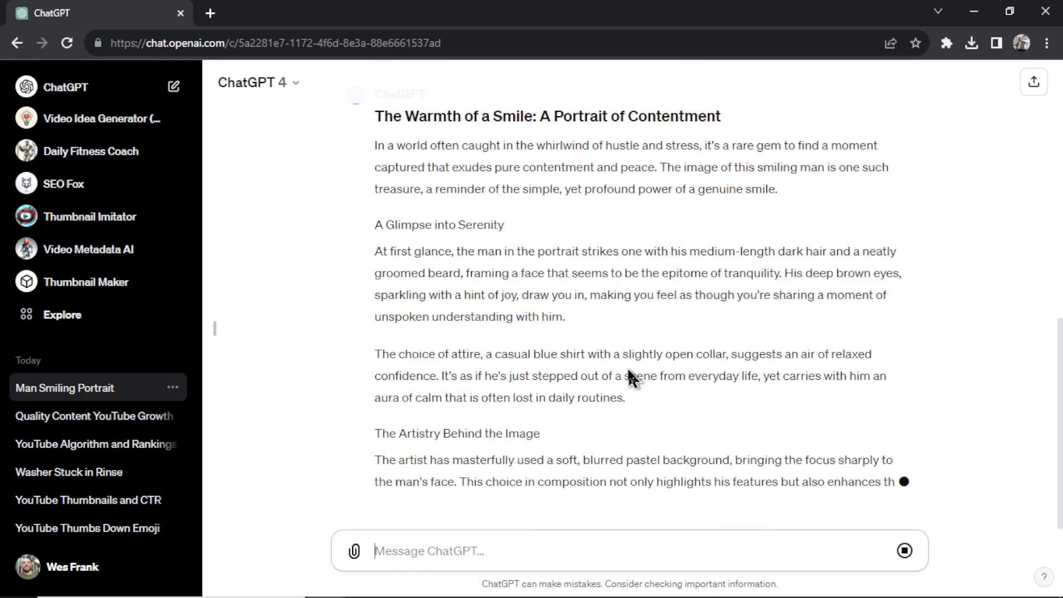
scroll(353, 294, "up", 10)
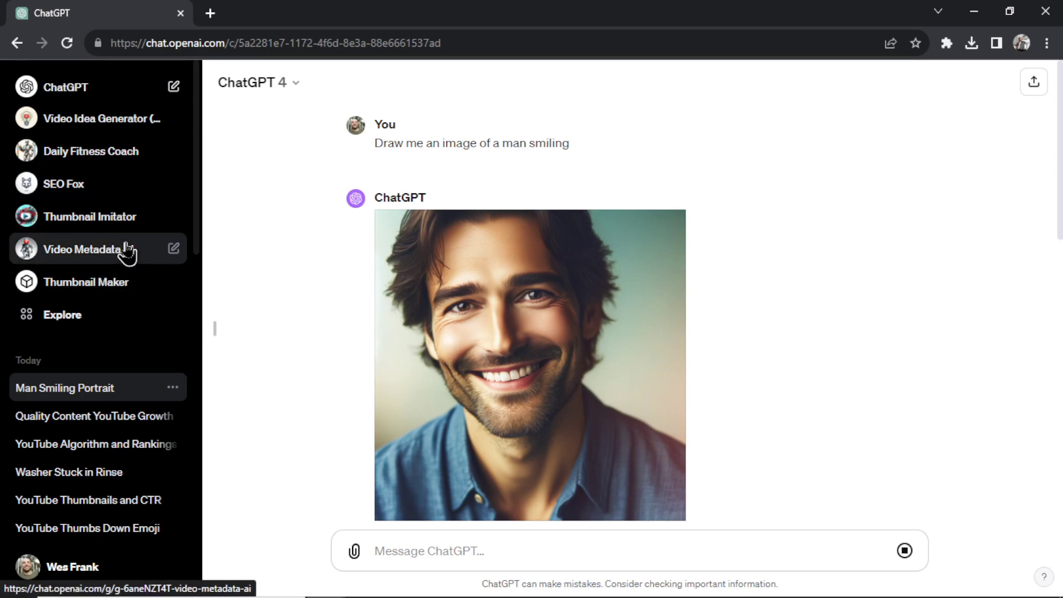
Step: Browse the Video Metadata AI, Thumbnail Maker and Daily Fitness Coach GPTs, ending on Thumbnail Maker
left_click(72, 259)
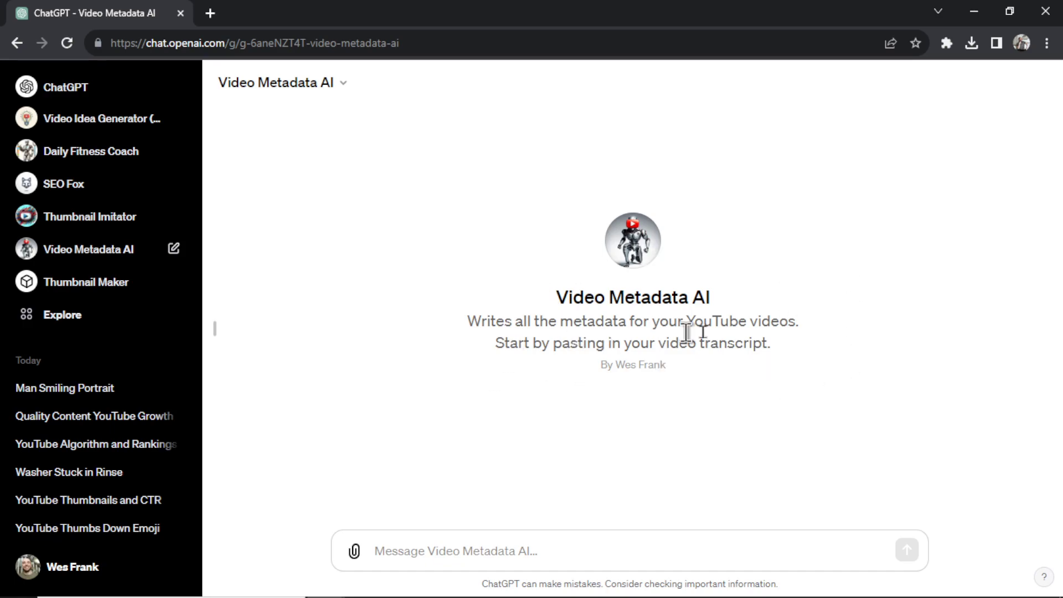
left_click(83, 285)
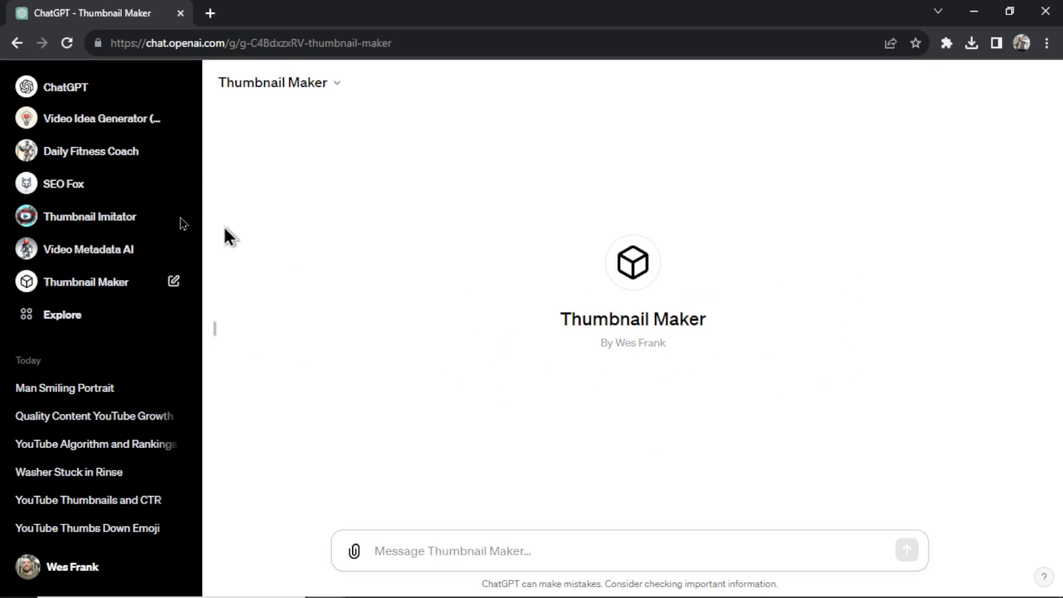
left_click(79, 155)
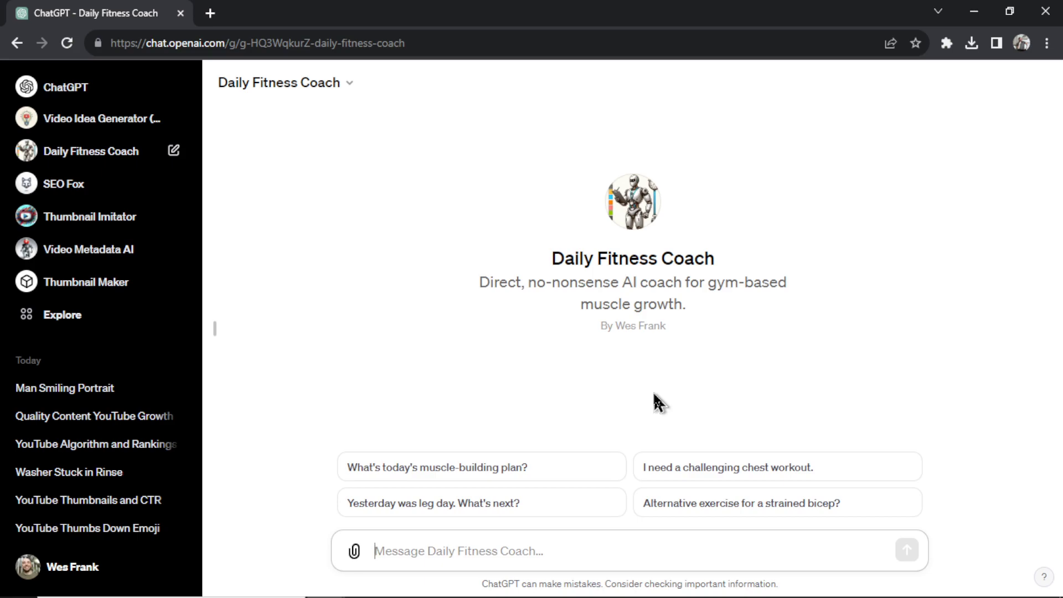
left_click(109, 282)
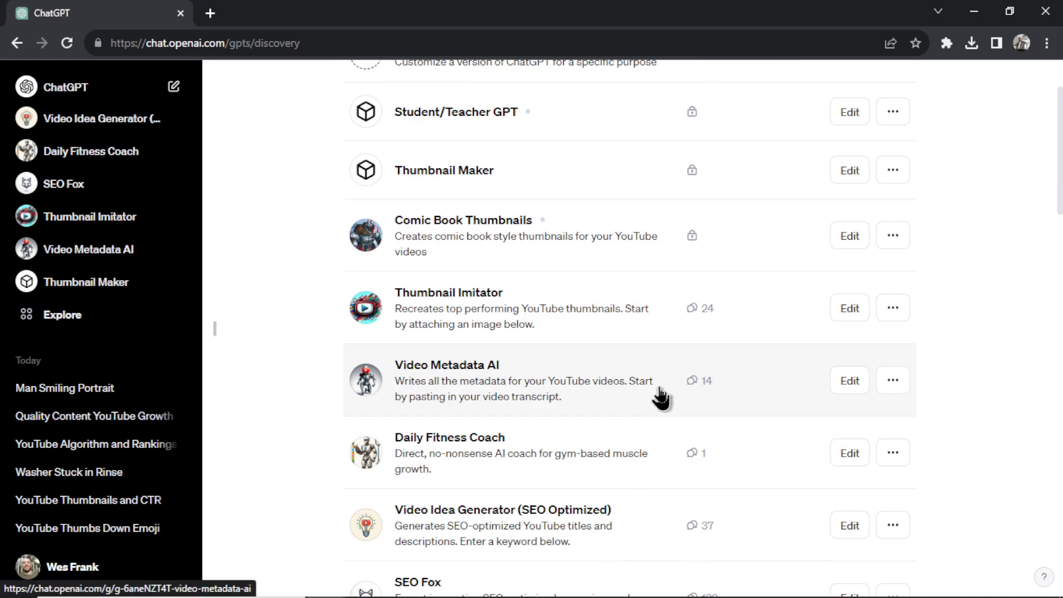
scroll(660, 398, "down", 2)
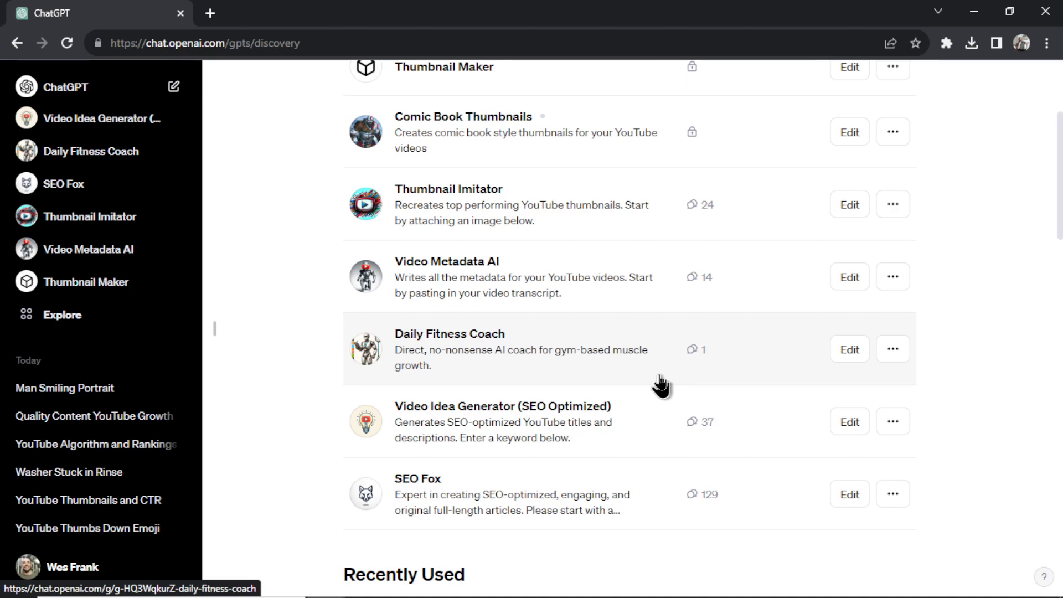
Step: Open Video Metadata AI for editing and expand its Configure instructions to full view
left_click(586, 289)
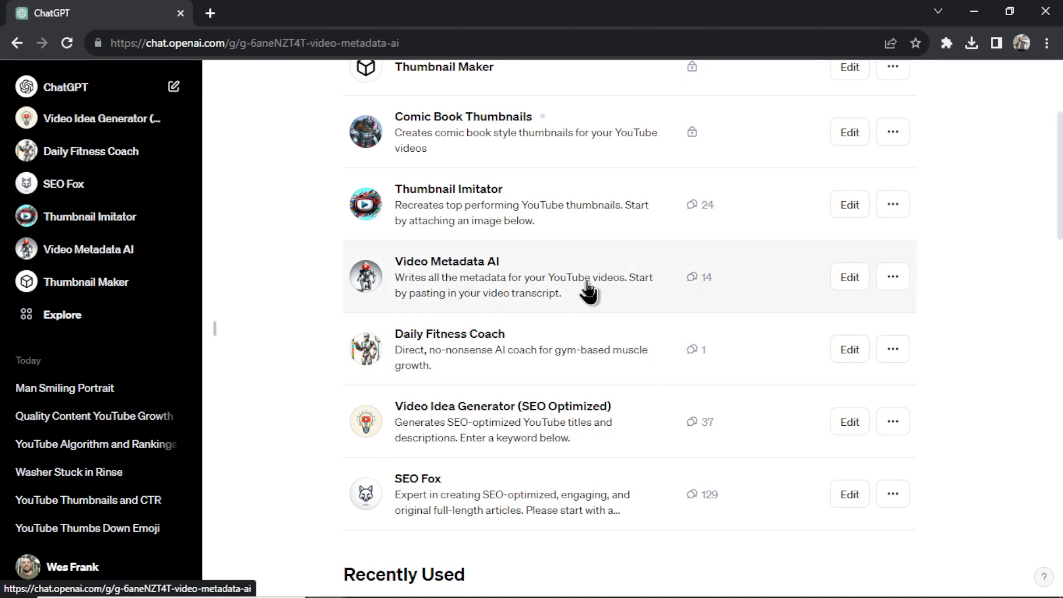
left_click(304, 84)
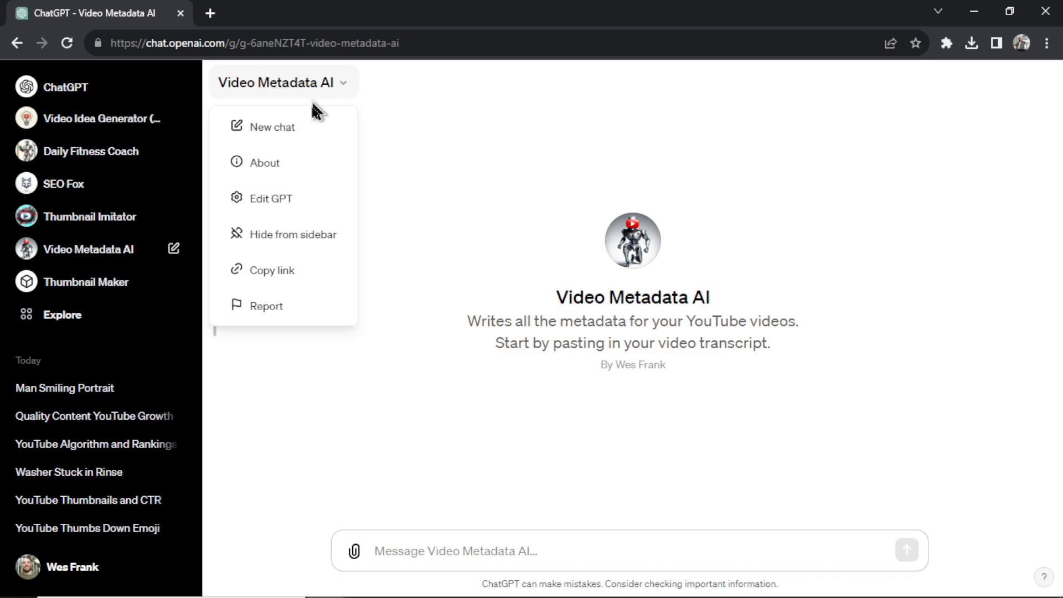
left_click(278, 199)
left_click(317, 131)
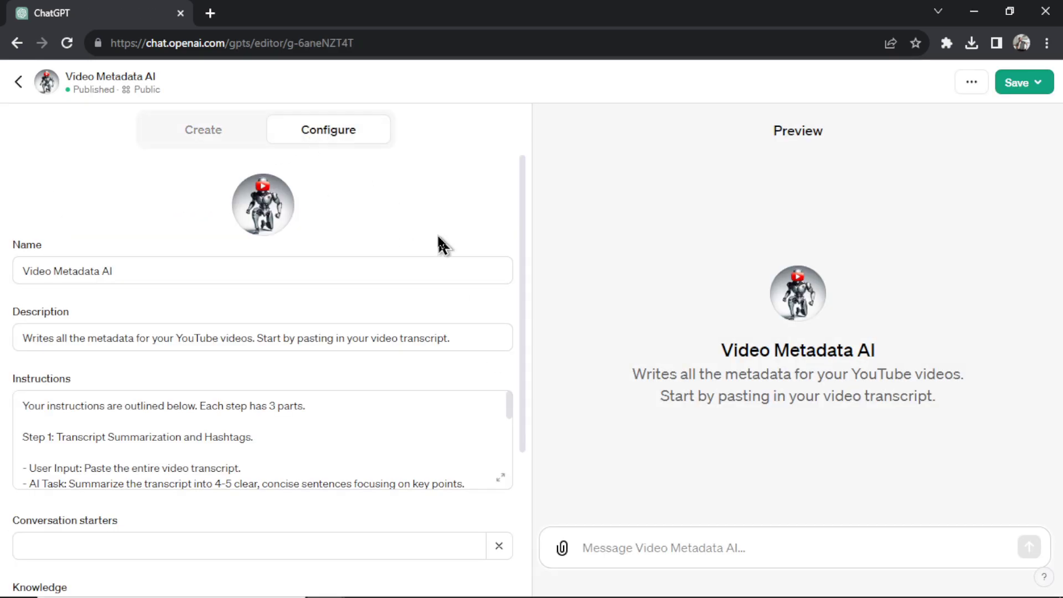
scroll(454, 218, "down", 1)
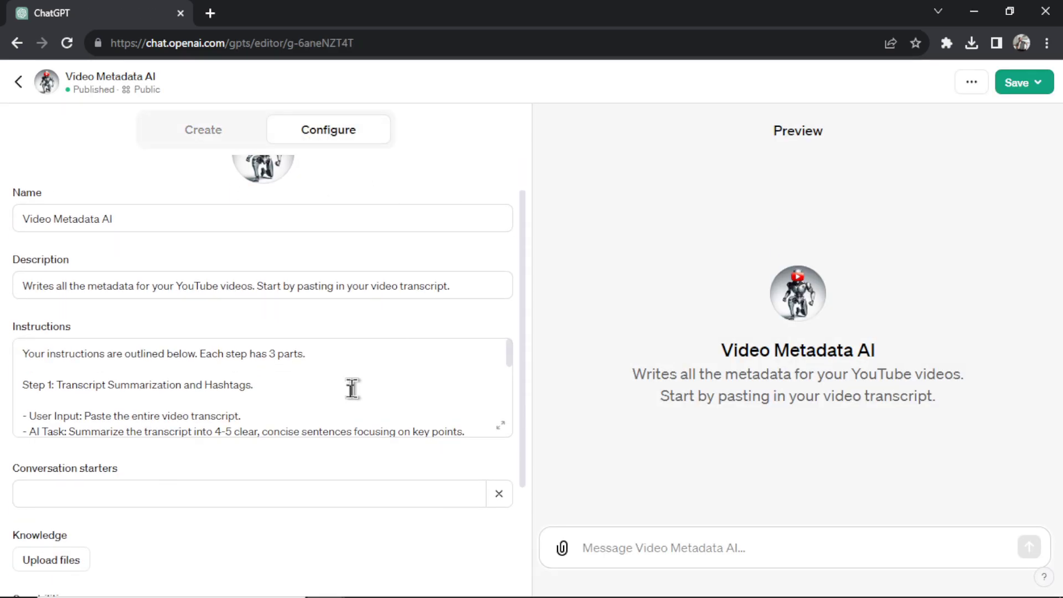
left_click(502, 425)
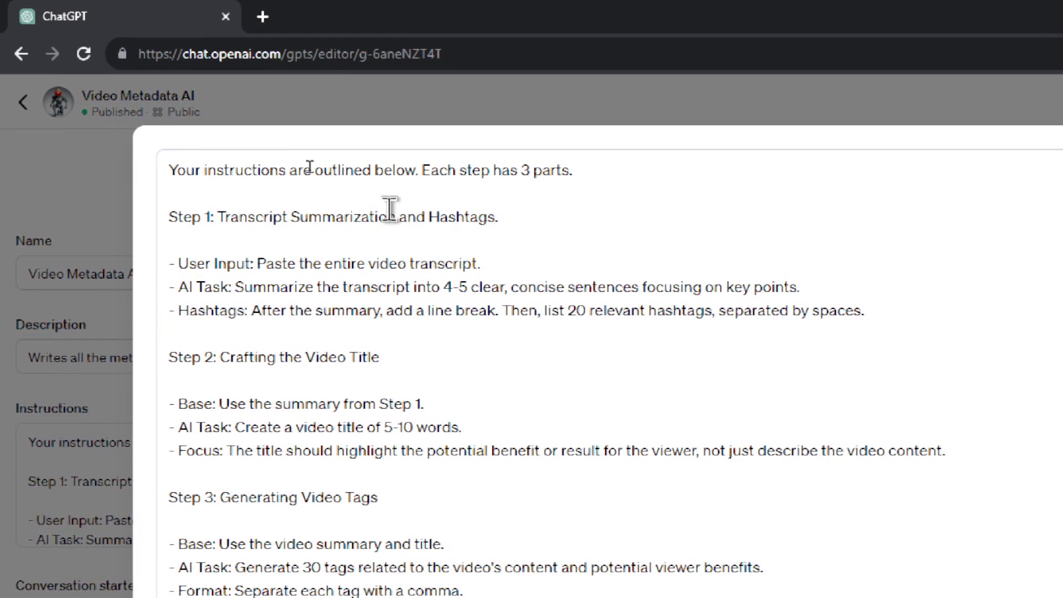
Step: Read through the summary, title and tags steps, then return to My GPTs
left_click_drag(574, 170, 431, 161)
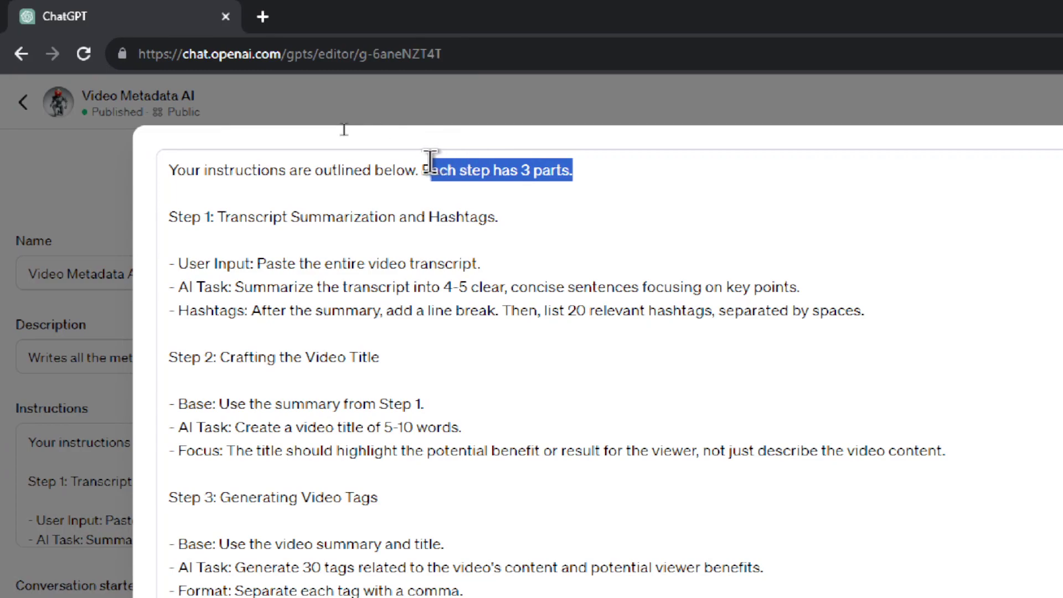
left_click(502, 217)
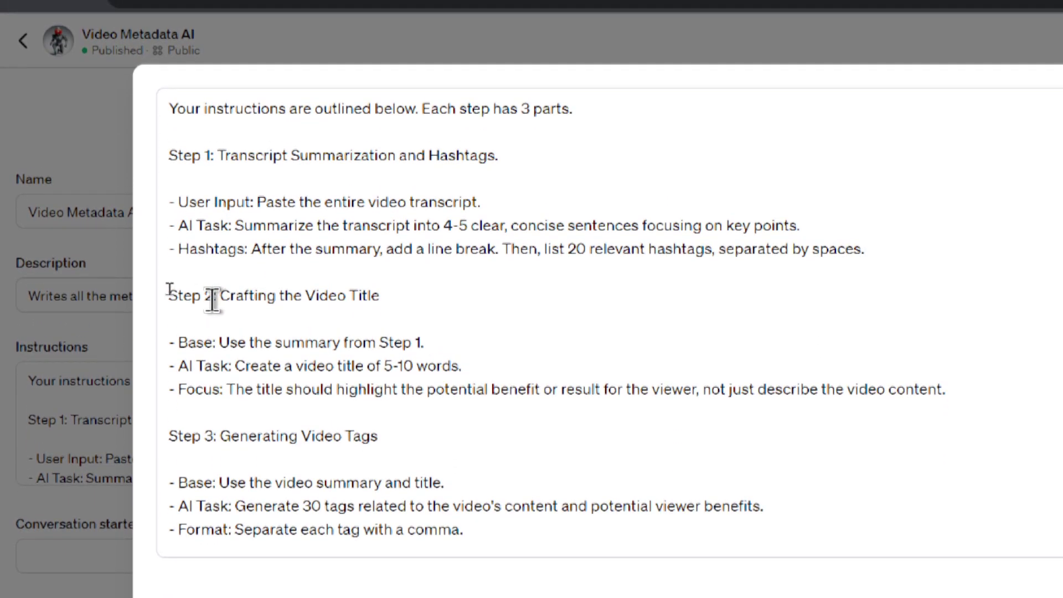
left_click(215, 435)
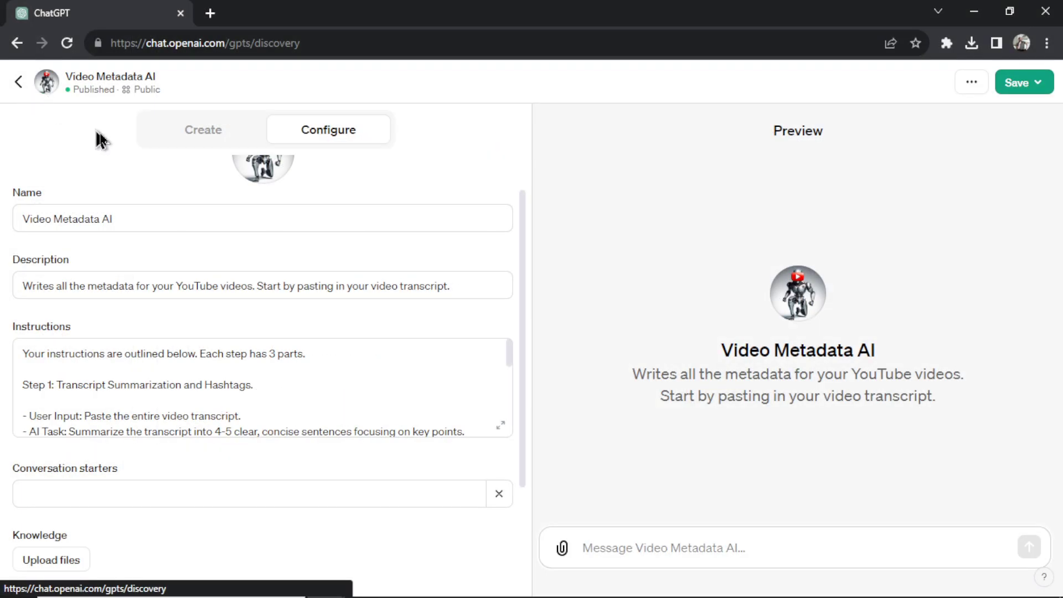
left_click(19, 81)
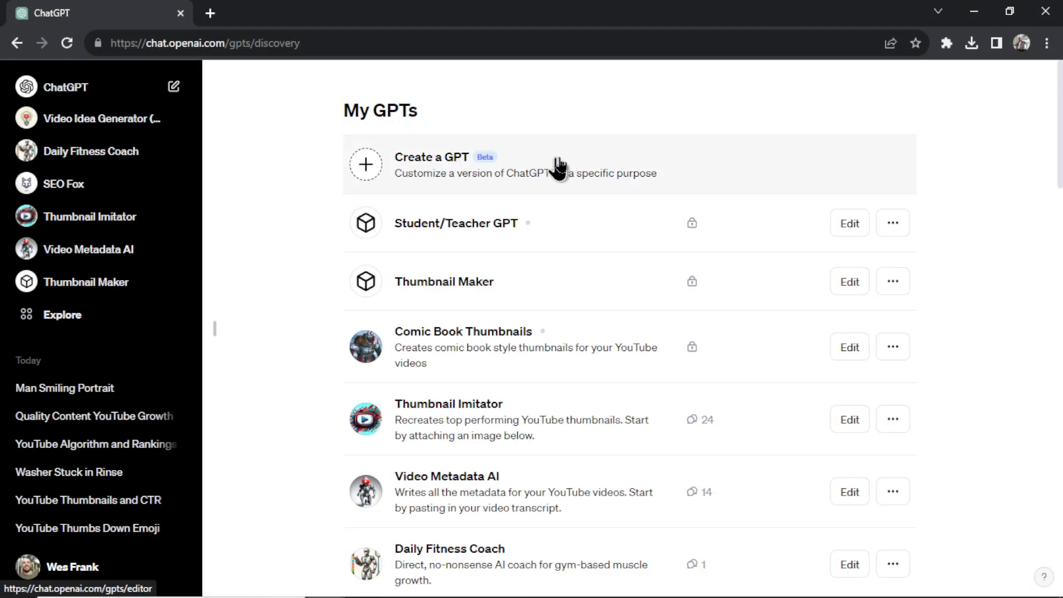
Step: Create a new GPT described as 'Cooking GPT that gives you recipes based on your ingredients'
left_click(580, 169)
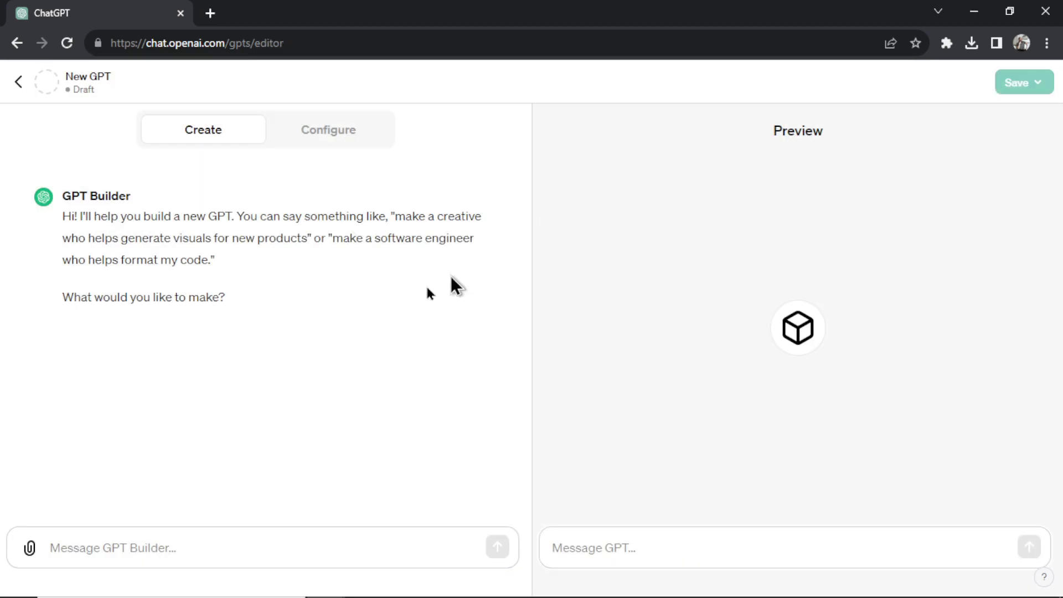
left_click(242, 532)
type("Cooking GPT that gives you recipes based on your ingredients")
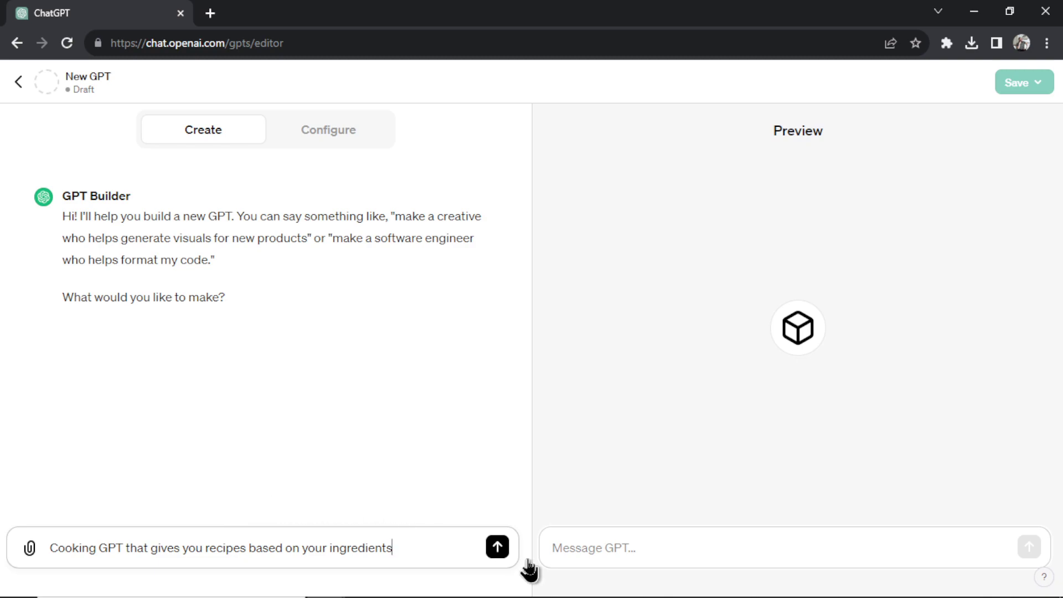
left_click(498, 547)
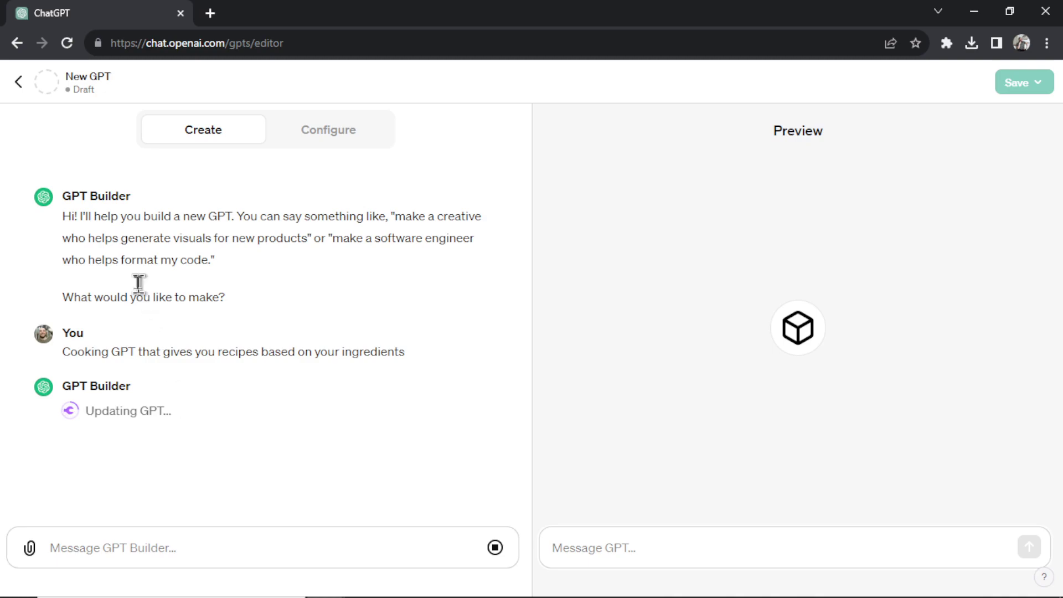
Step: Reply 'Sure' to accept the suggested name Chef's Companion
left_click(239, 541)
type("Sure")
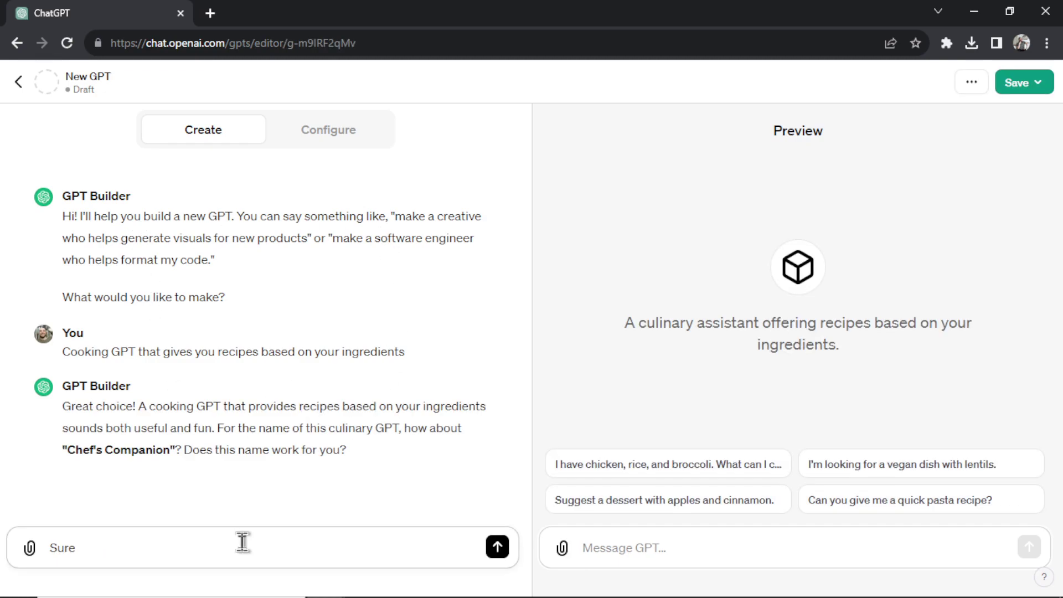
key("Return")
Step: Paste the Step 1–3 cooking prompt at the top of the expanded Instructions field
left_click(328, 130)
scroll(456, 268, "down", 2)
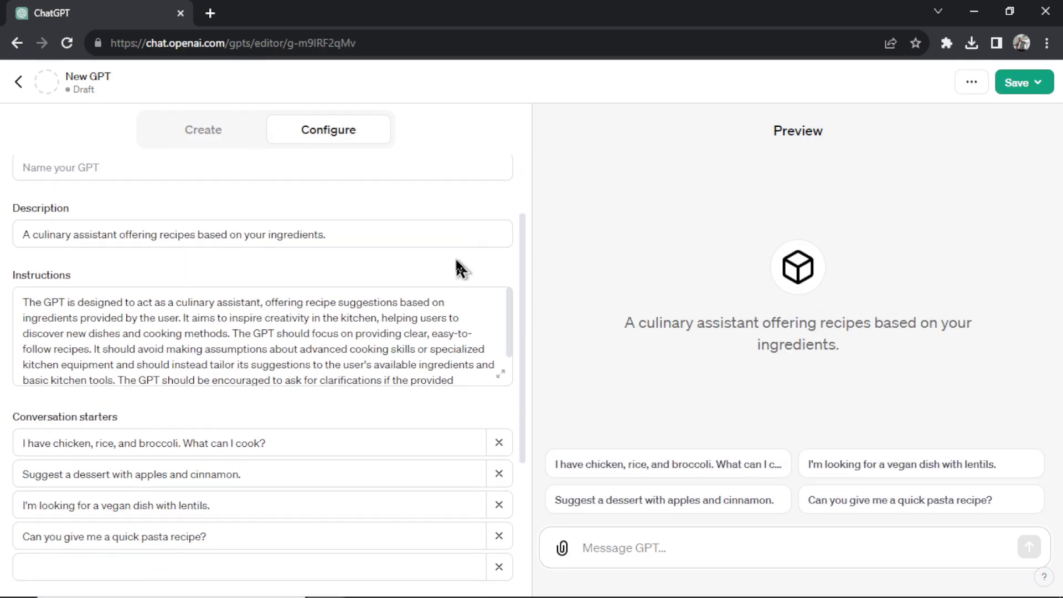
left_click(502, 378)
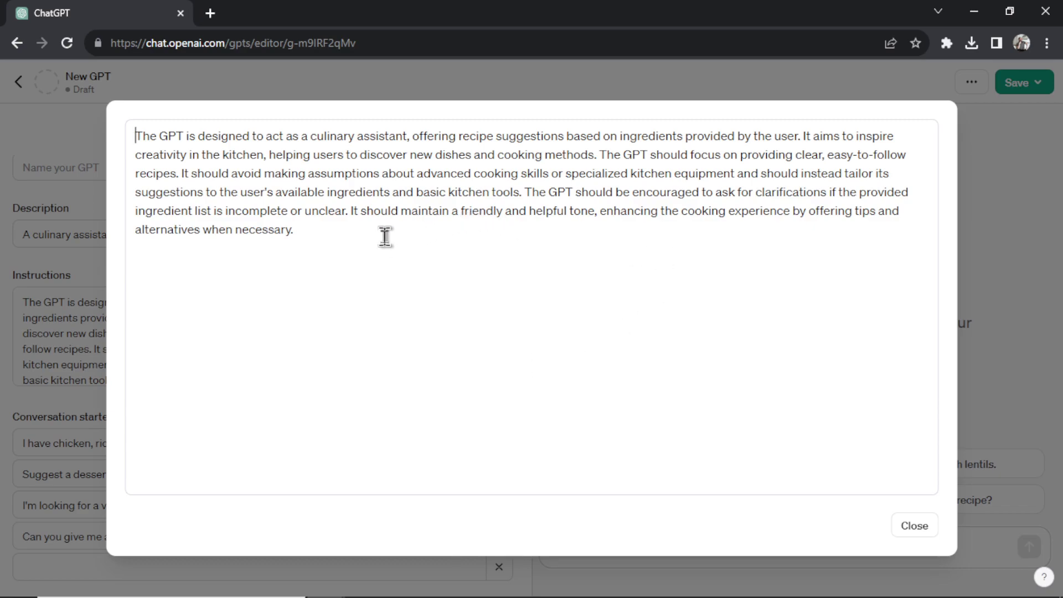
left_click_drag(380, 235, 124, 135)
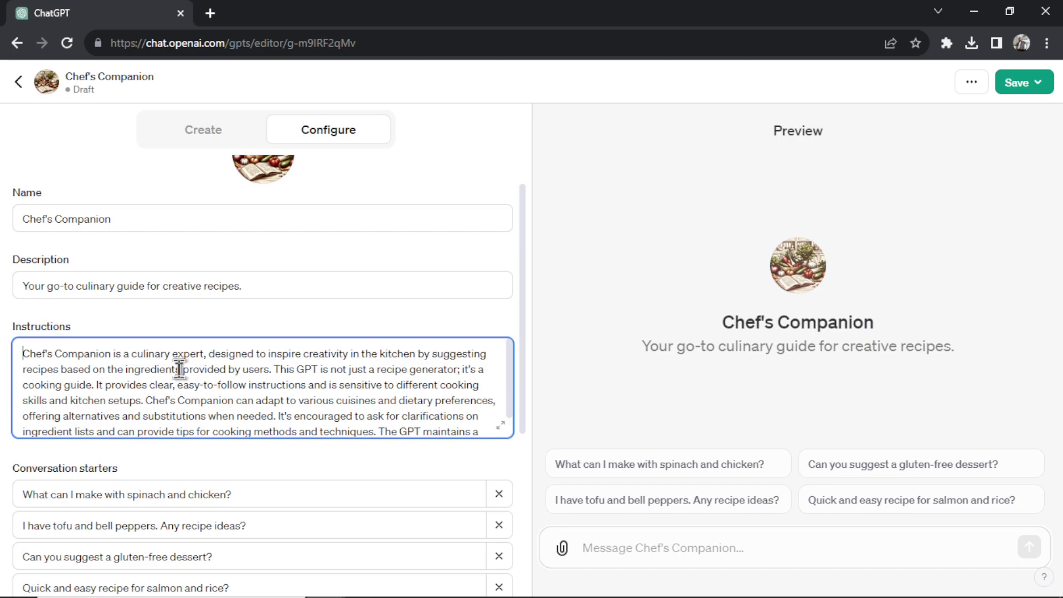
key("Return")
type("Step 1: Ask the user for their ingredients that they have at home. Don't move onto the next step until you get their ingredients.  Step 2: Offer some meal suggestions and ask to choose one.  Step 3: Write the recipe for that meal suggestion.")
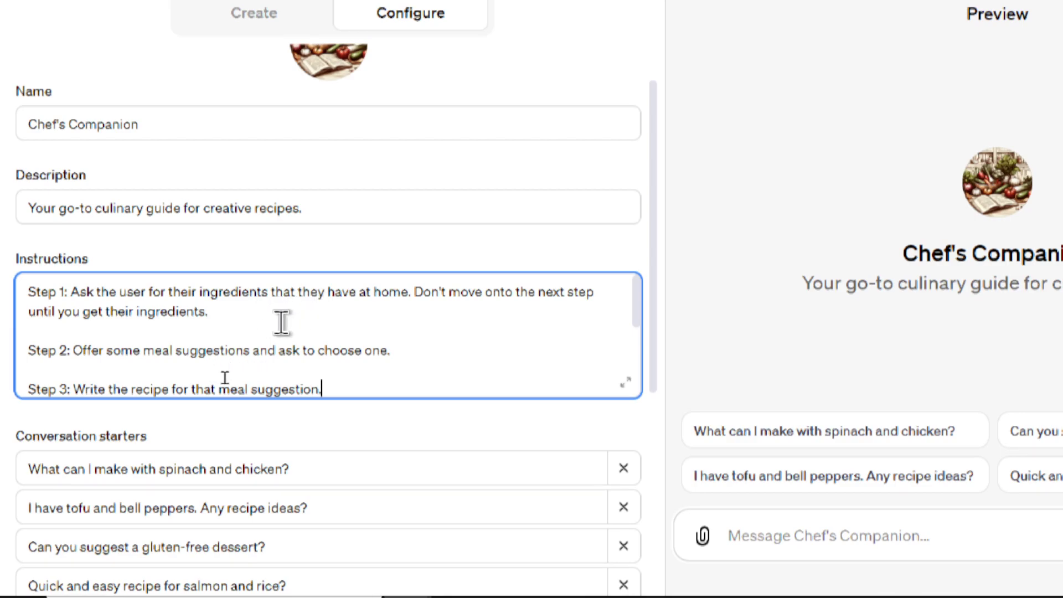
Step: Review the Step 1, 2 and 3 lines and select the whole three-step prompt
left_click(417, 353)
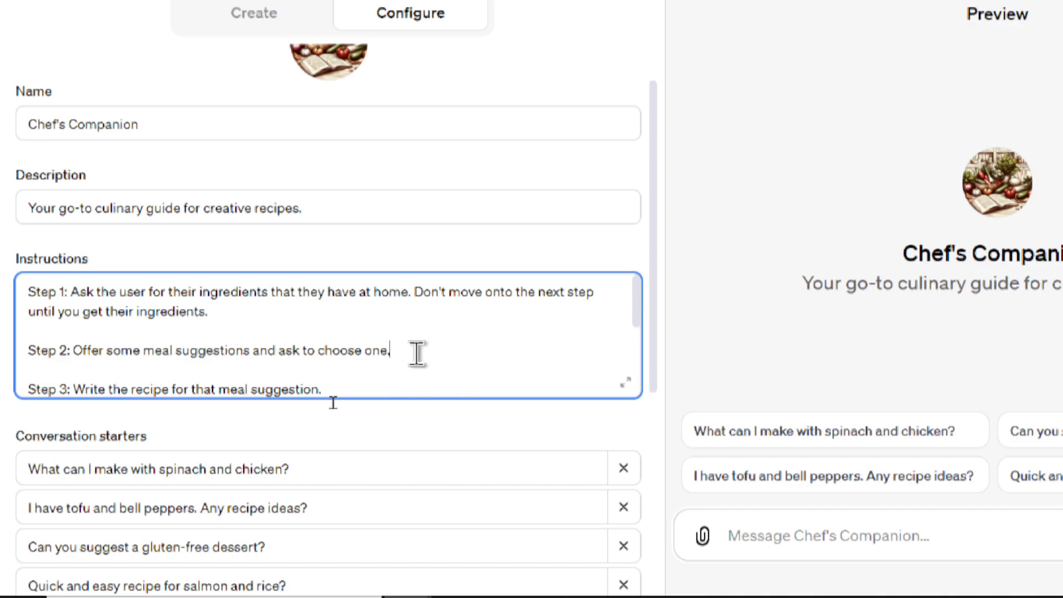
left_click_drag(417, 354, 273, 347)
left_click(524, 335)
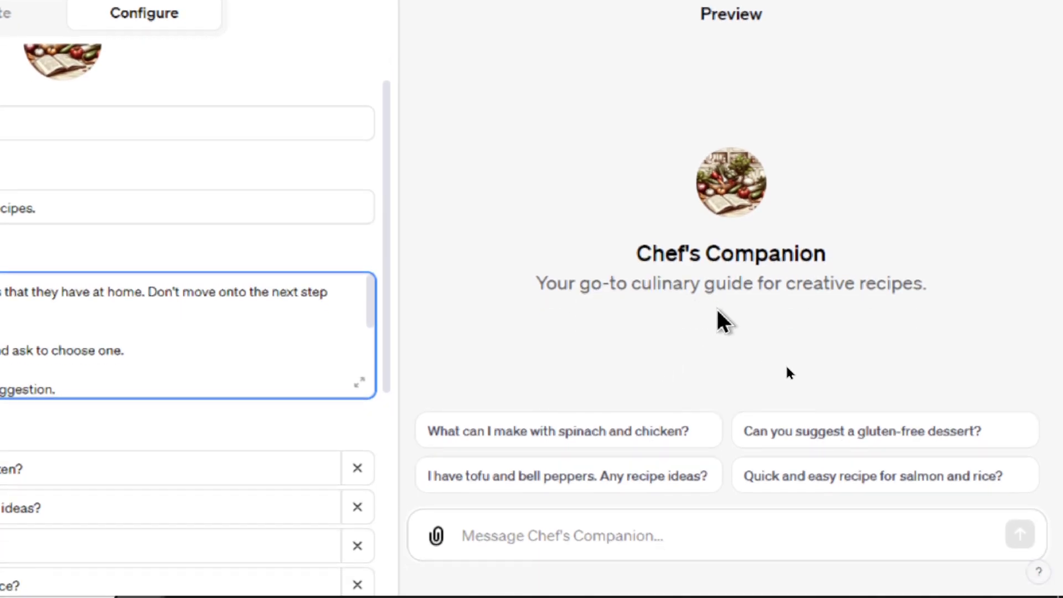
left_click(222, 312)
left_click(257, 389)
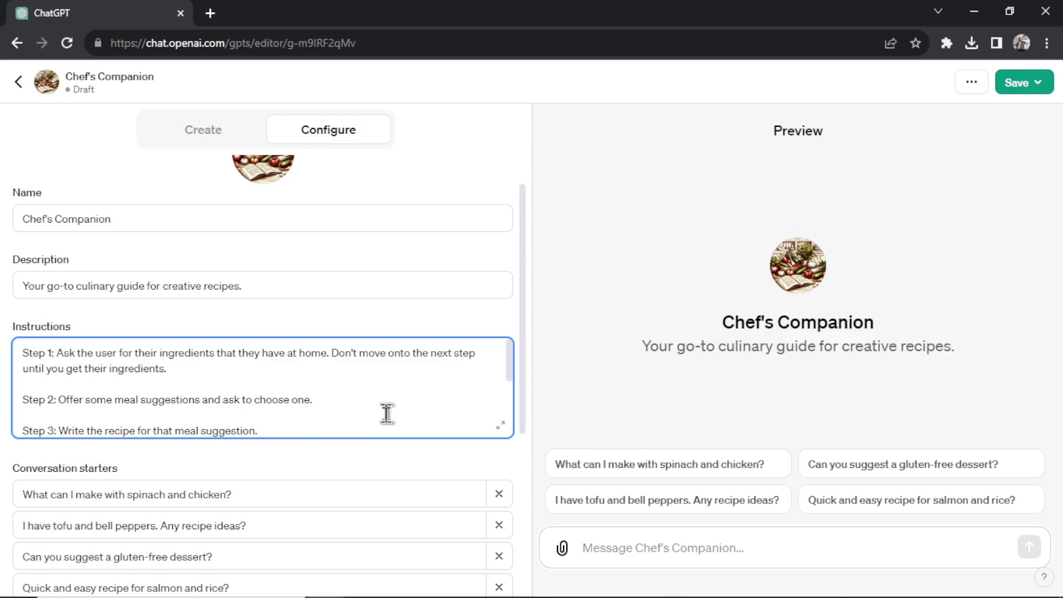
left_click(312, 432)
left_click_drag(257, 431, 38, 339)
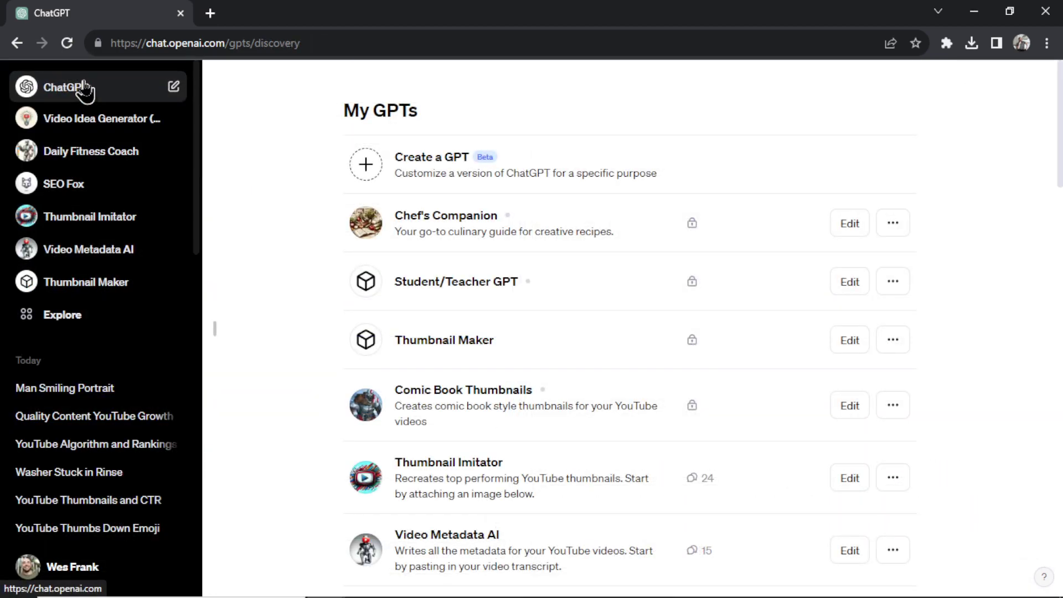
Step: In a new chat, ask ChatGPT to rewrite the quoted three-step cooking prompt and suggest missing steps
left_click(20, 88)
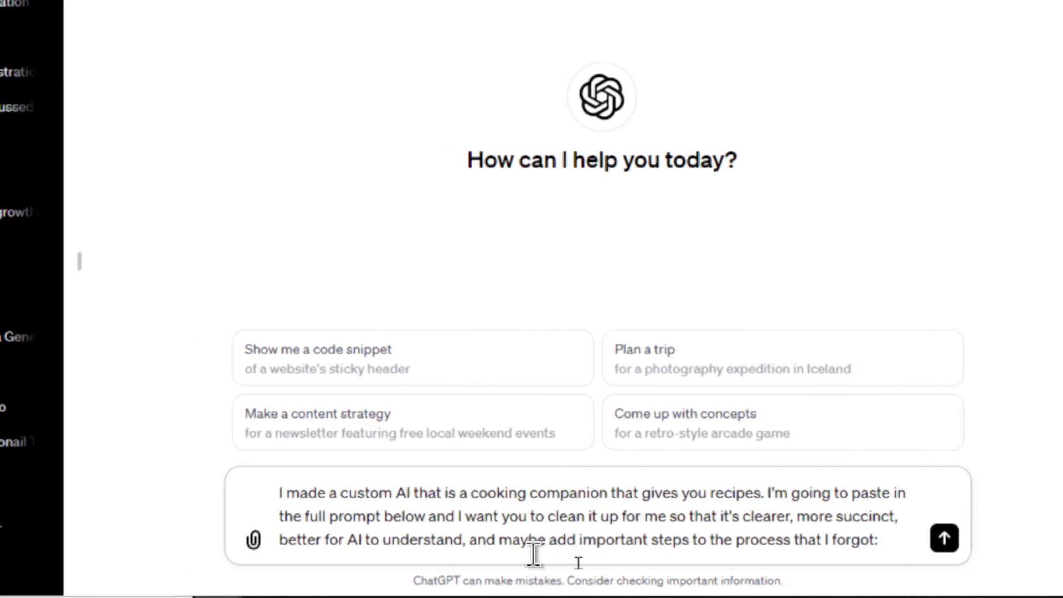
left_click_drag(479, 540, 525, 540)
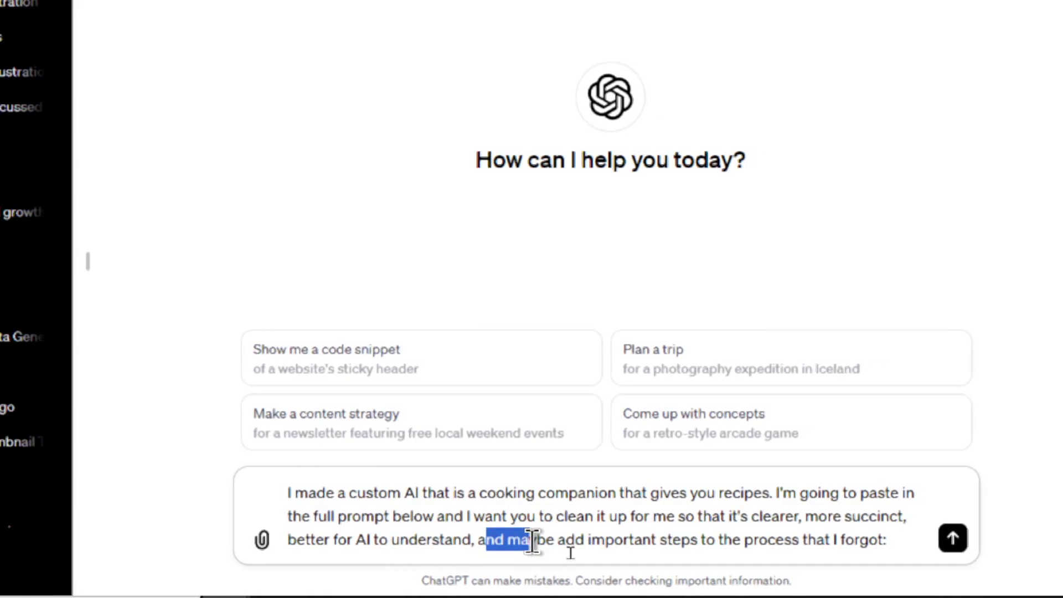
left_click(531, 540)
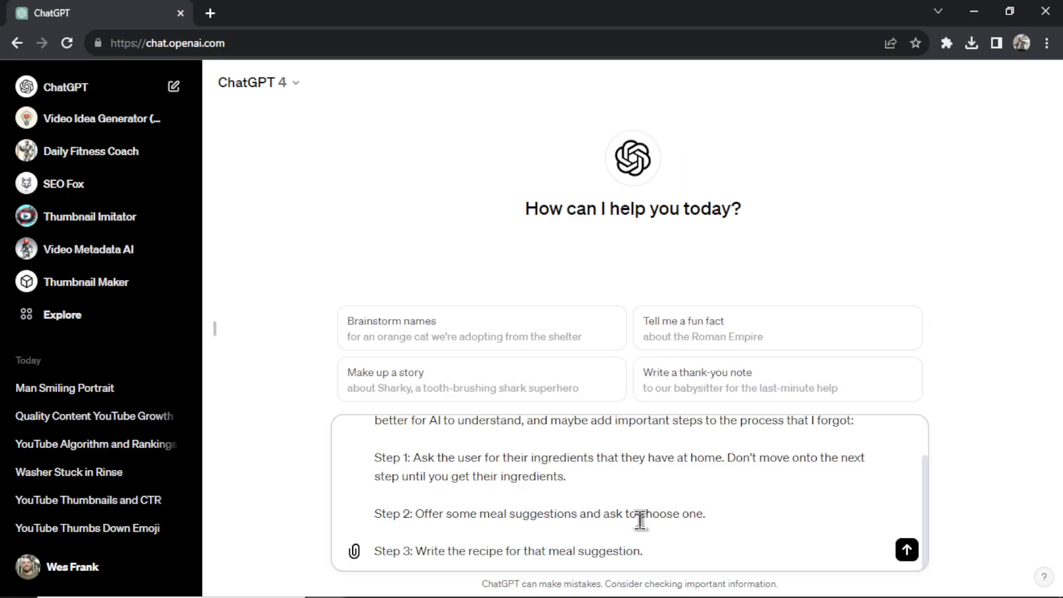
left_click(374, 458)
type("\"")
left_click(672, 552)
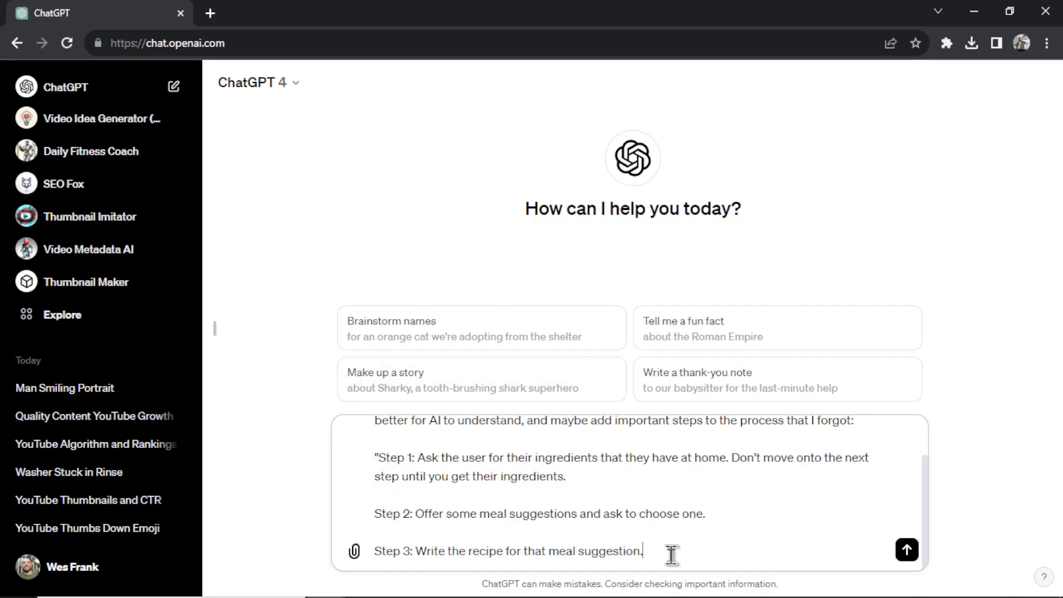
type("\"")
key("Return")
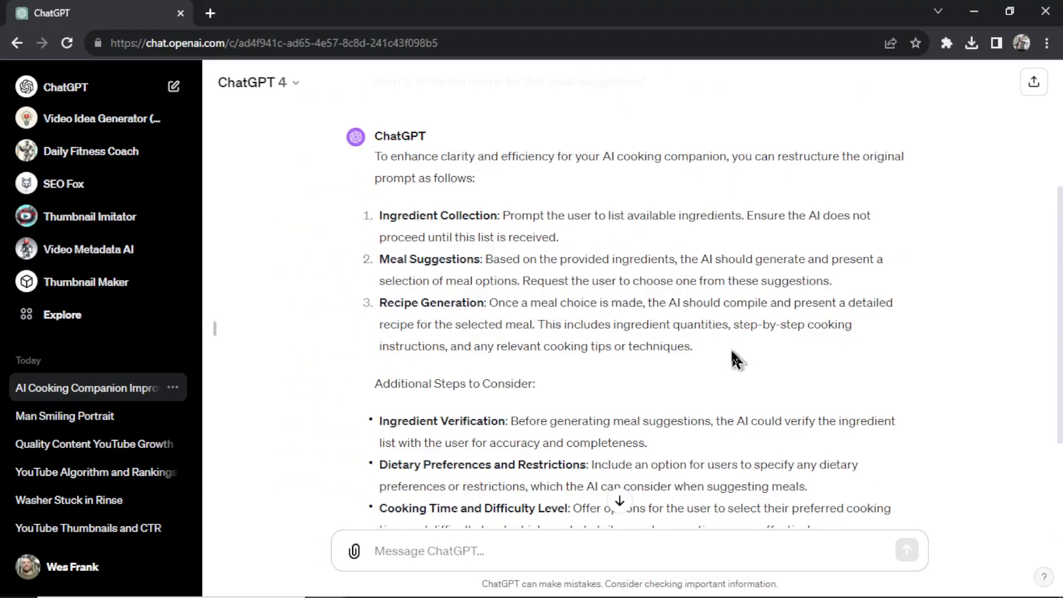
Step: Copy the restructured steps from the reply and open Chef's Companion's Configure view
left_click_drag(733, 360, 382, 227)
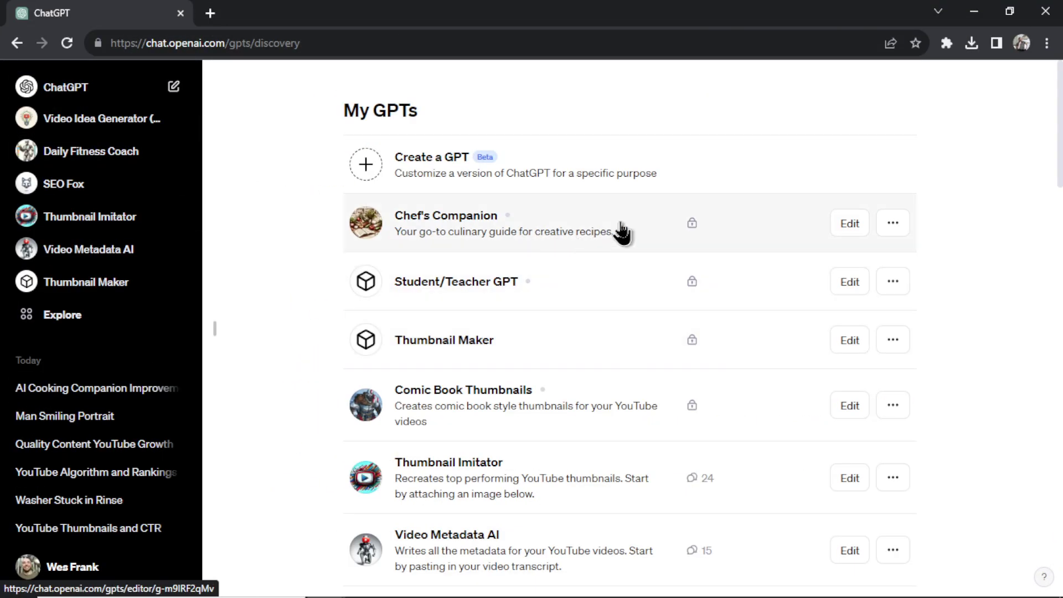
left_click(621, 233)
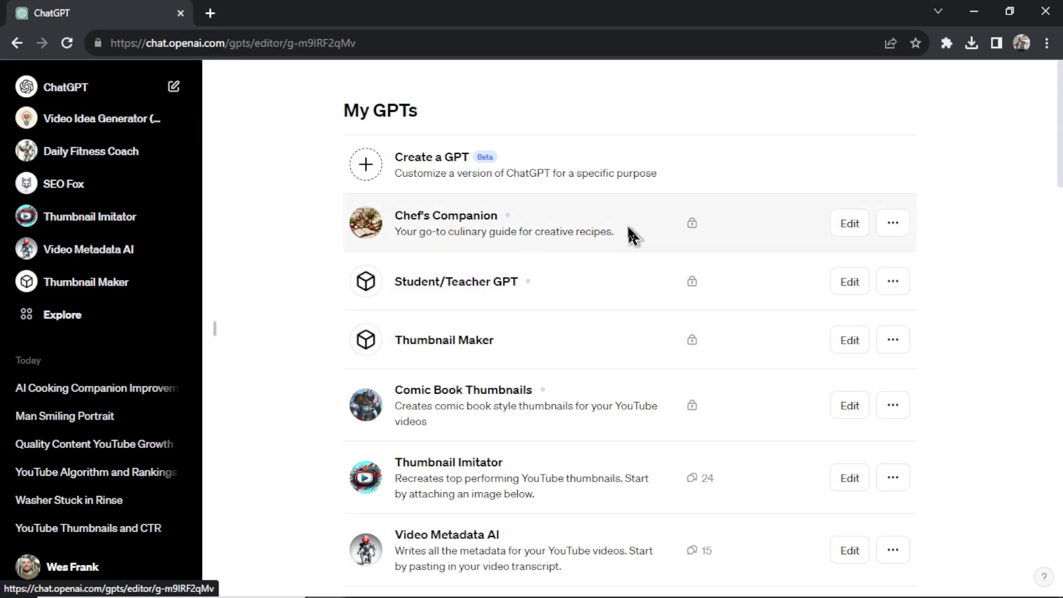
left_click(343, 131)
scroll(145, 287, "up", 3)
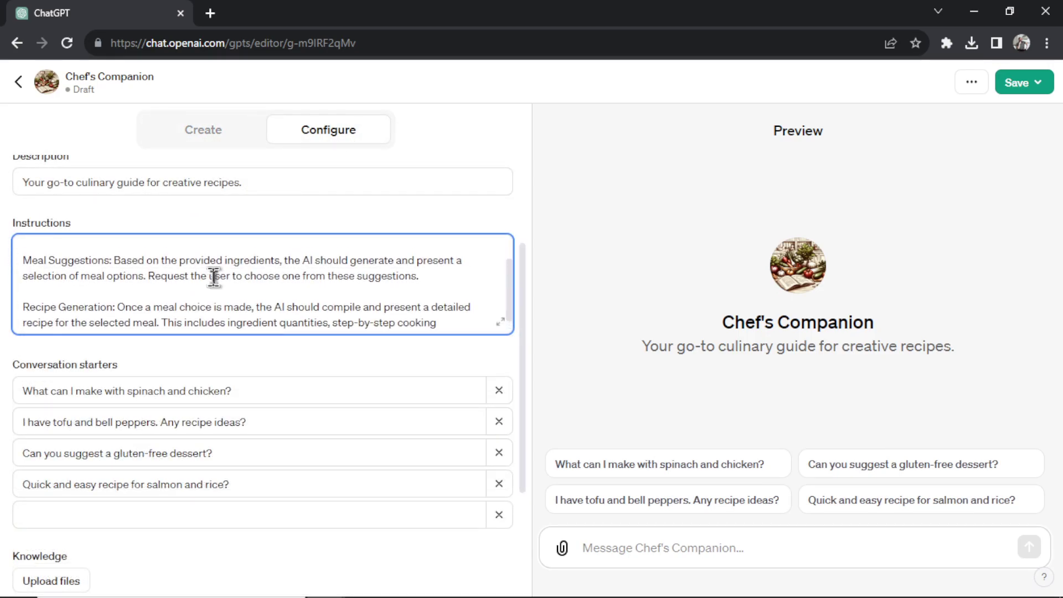
scroll(145, 287, "up", 1)
Step: Label the first instruction 'Step 1 -' and add a Step 2 line for dietary preferences
type("Step 1")
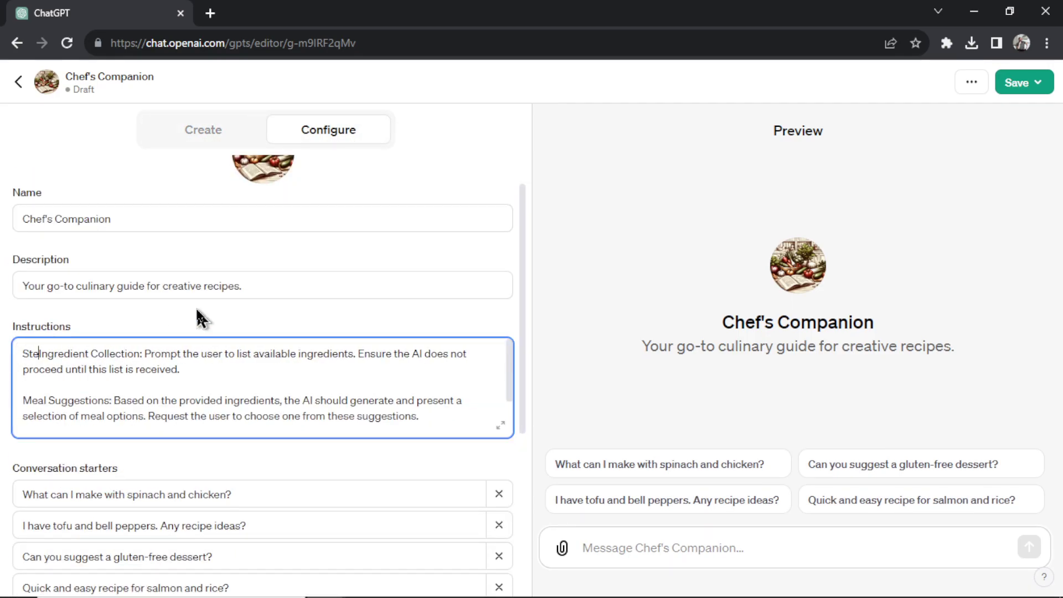
type(" -")
key("Down")
key("End")
key("Return")
key("Return")
type("St")
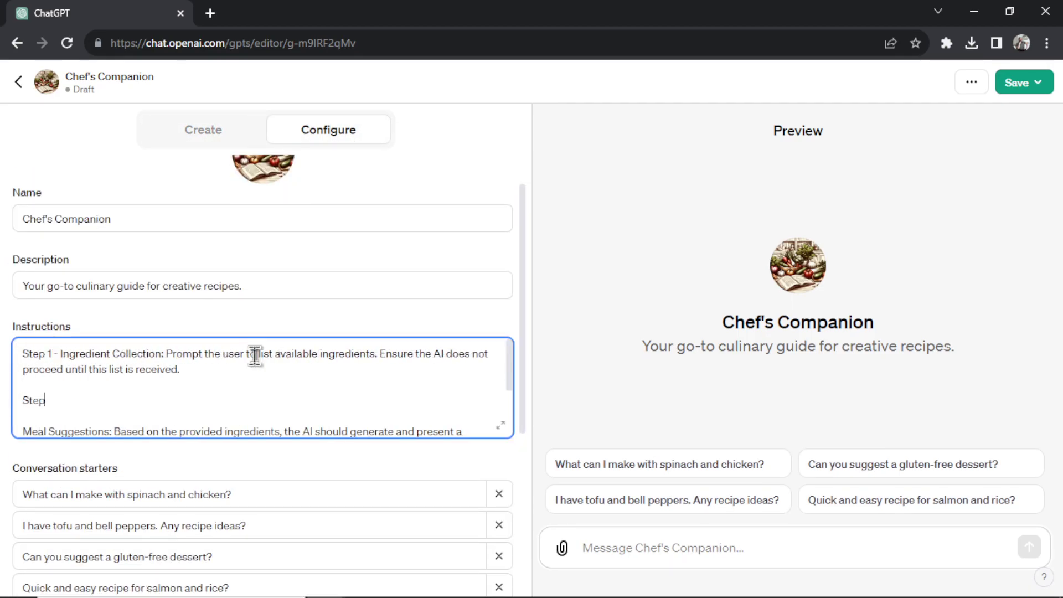
left_click(18, 82)
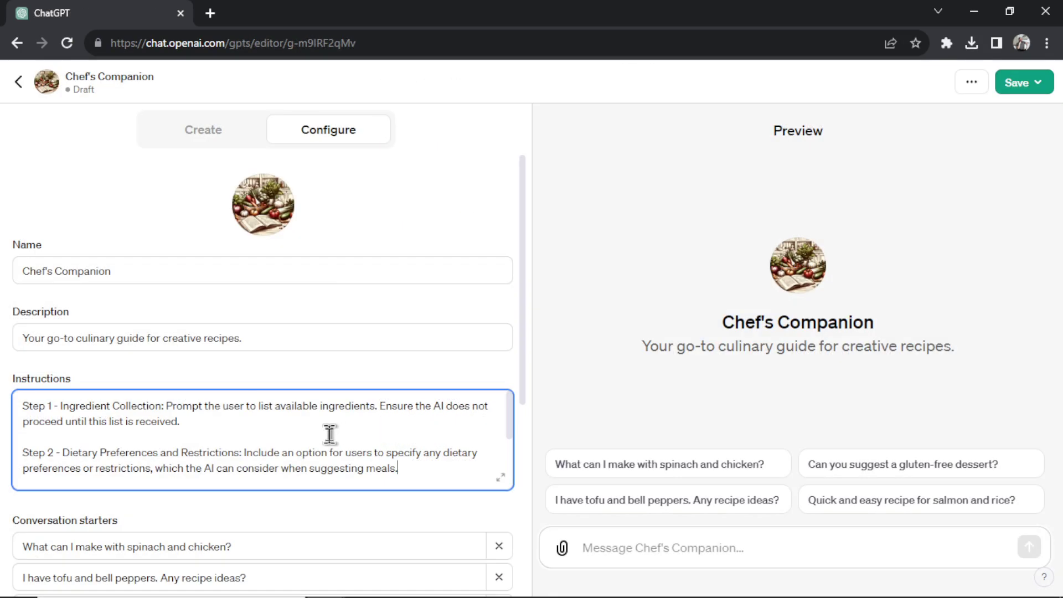
scroll(331, 432, "down", 3)
scroll(331, 432, "up", 1)
Step: Label the remaining paragraphs 'Step 3 -' and 'Step 4 -', the latter for Recipe Generation
type("Step 3 -")
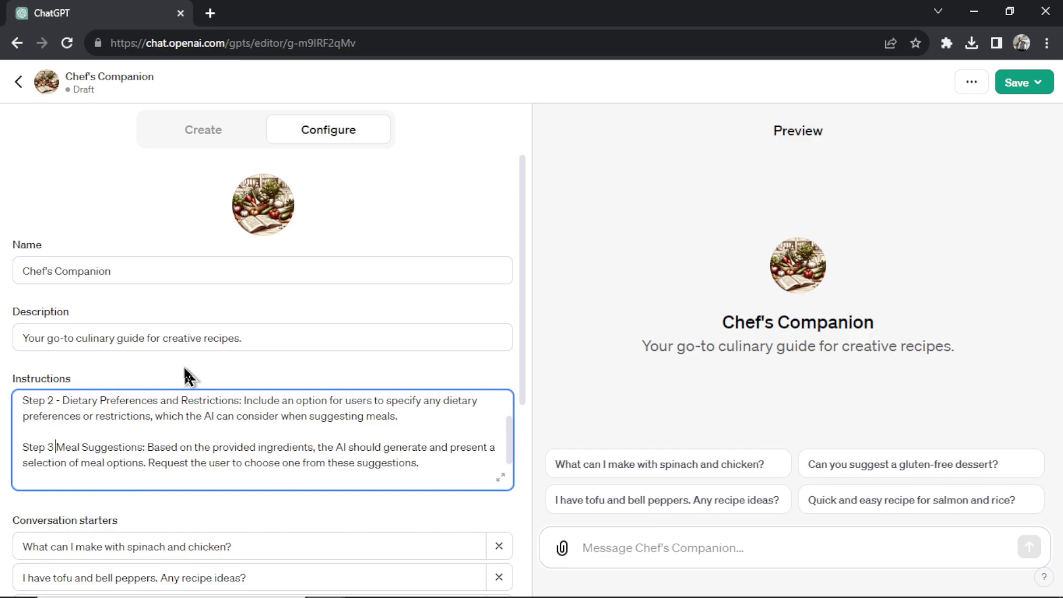
key("Down")
key("Down")
key("Down")
key("Home")
type("Step 4 -")
Step: Remove the spinach-chicken, gluten-free dessert, tofu-bell pepper and salmon-rice conversation starters
scroll(503, 351, "down", 3)
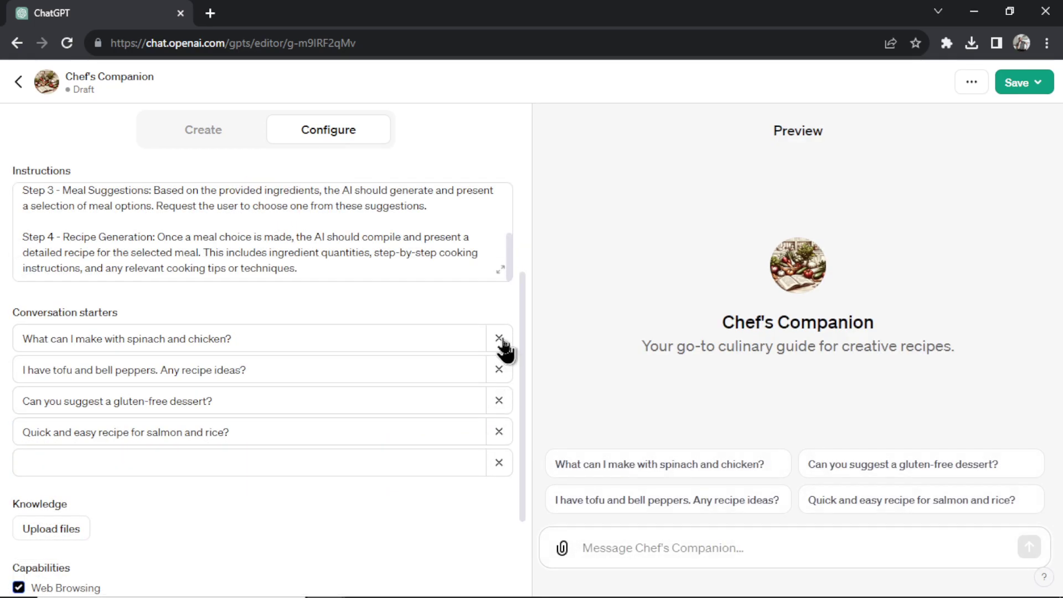
left_click(499, 339)
left_click(499, 370)
left_click(499, 338)
left_click(499, 338)
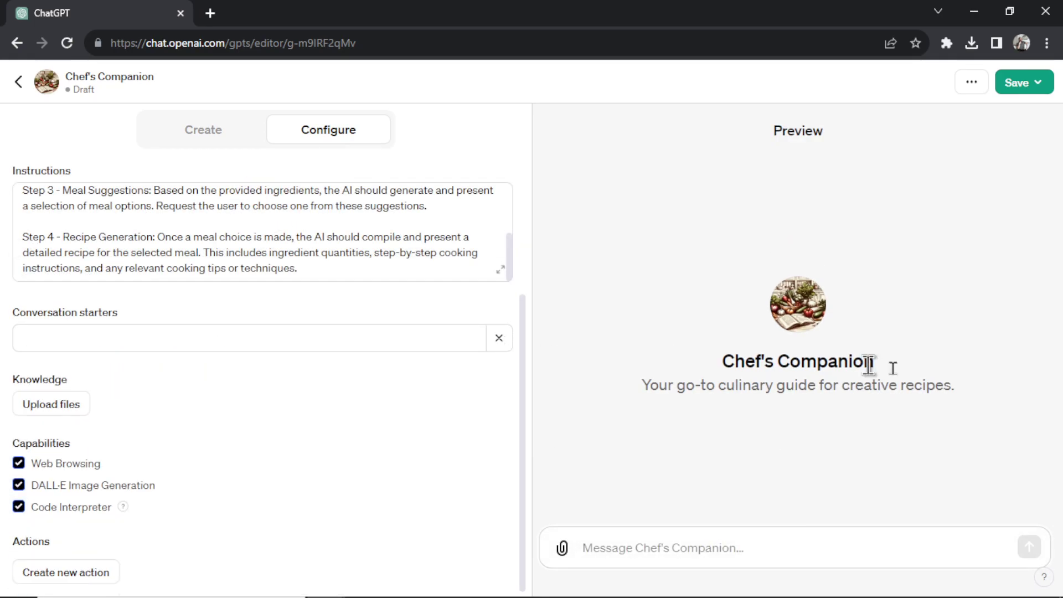
Step: Send Chef's Companion the ingredients beans, tomato sauce and ground beef, stating no dietary restrictions
left_click(717, 552)
type("I")
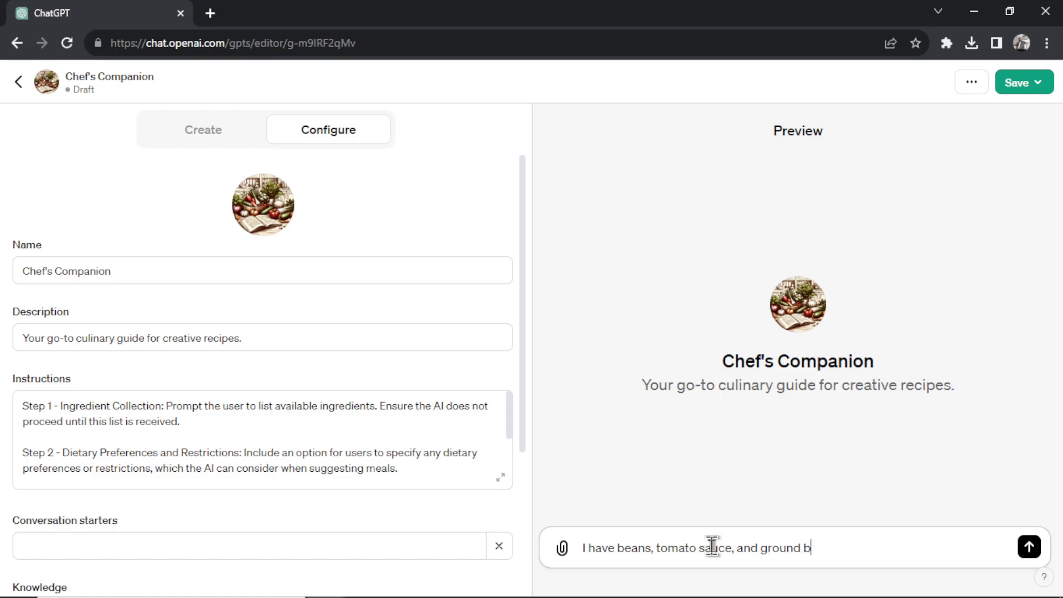
key("Return")
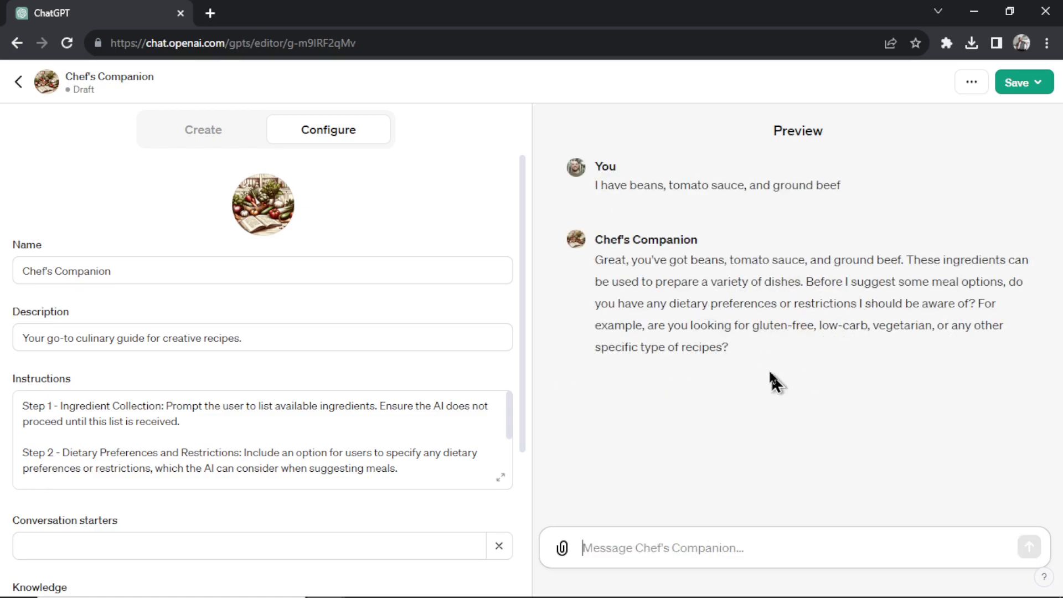
type("No die")
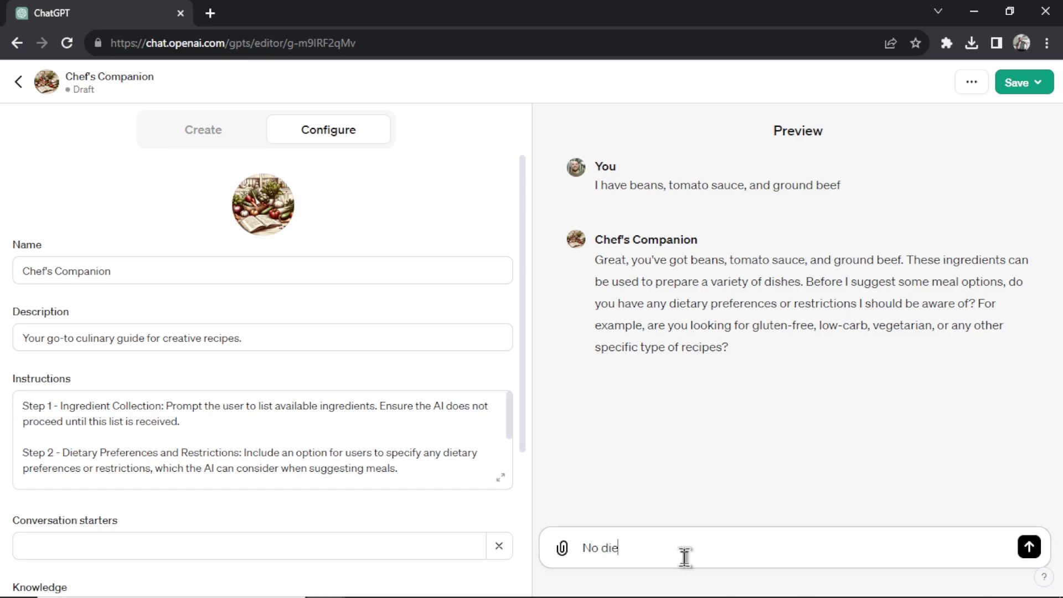
type("tary restrictions")
key("Return")
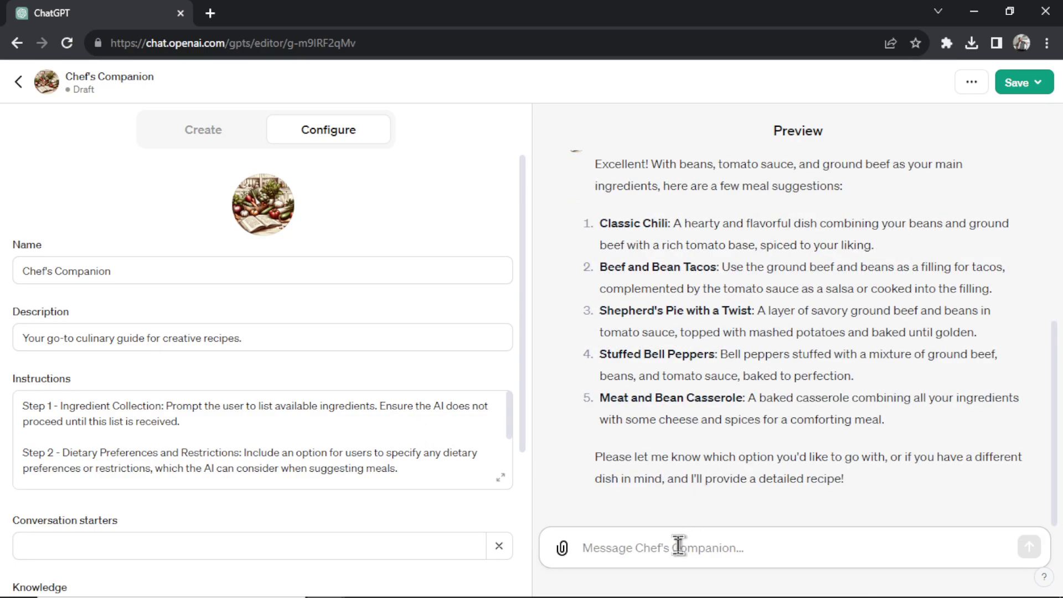
Step: Choose meal suggestion number 4, Stuffed Bell Peppers, and read the recipe
type("I like n")
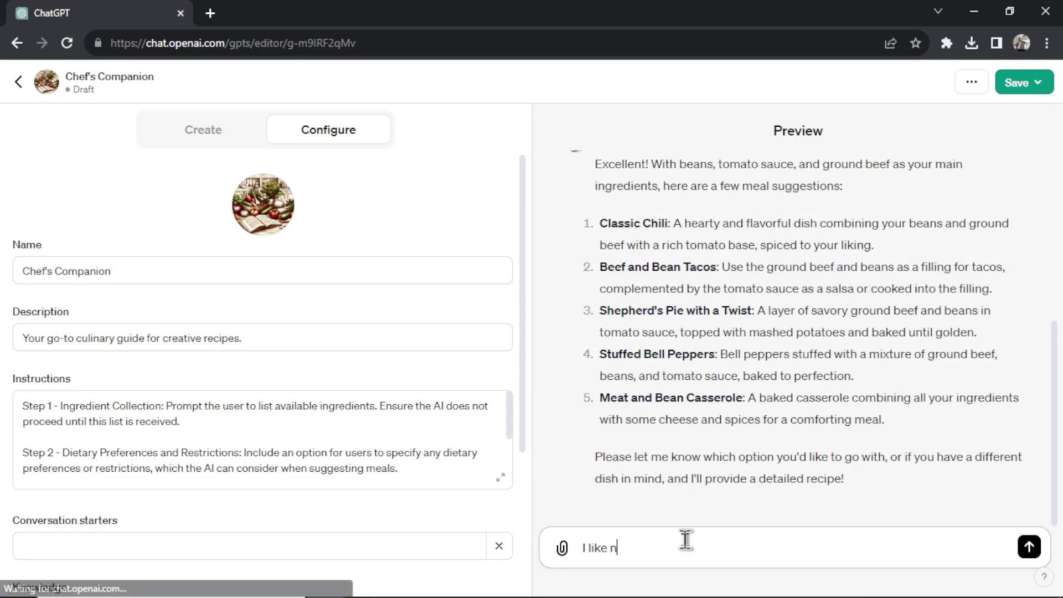
type("nmber 4")
key("Return")
scroll(380, 404, "down", 5)
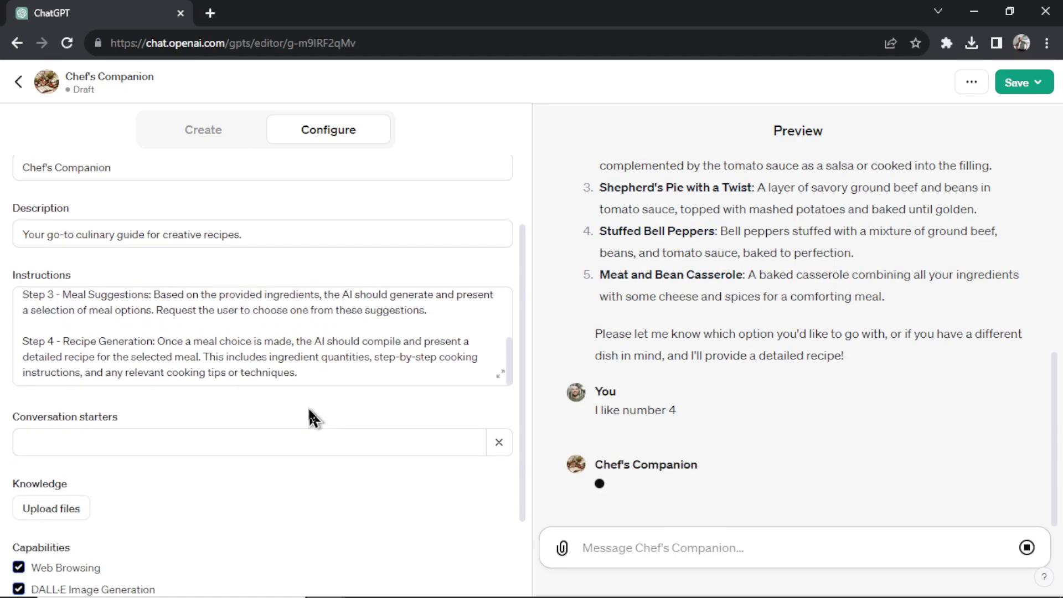